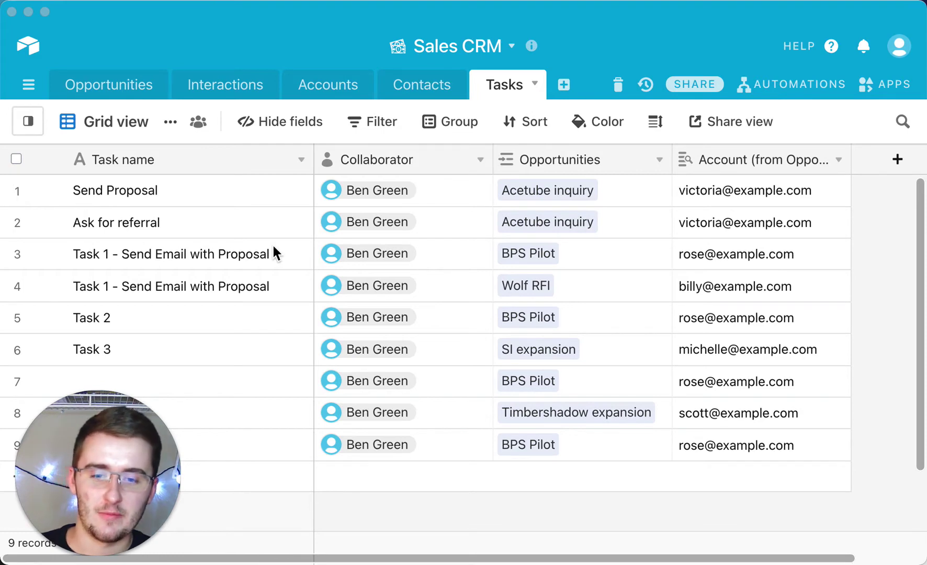
- Switch to the Opportunities table's Sales pipeline kanban board
click(96, 83)
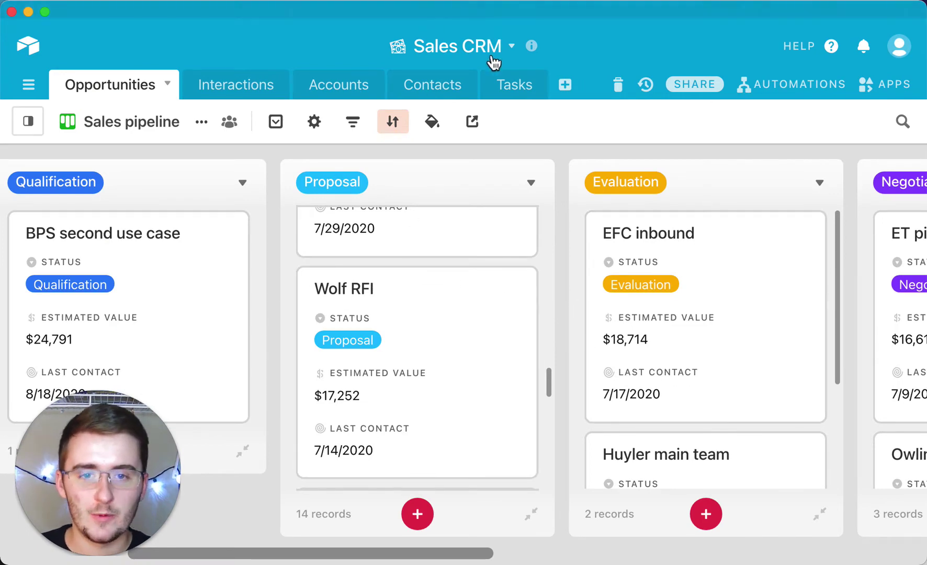
- Look over the task records in the Tasks table
click(538, 87)
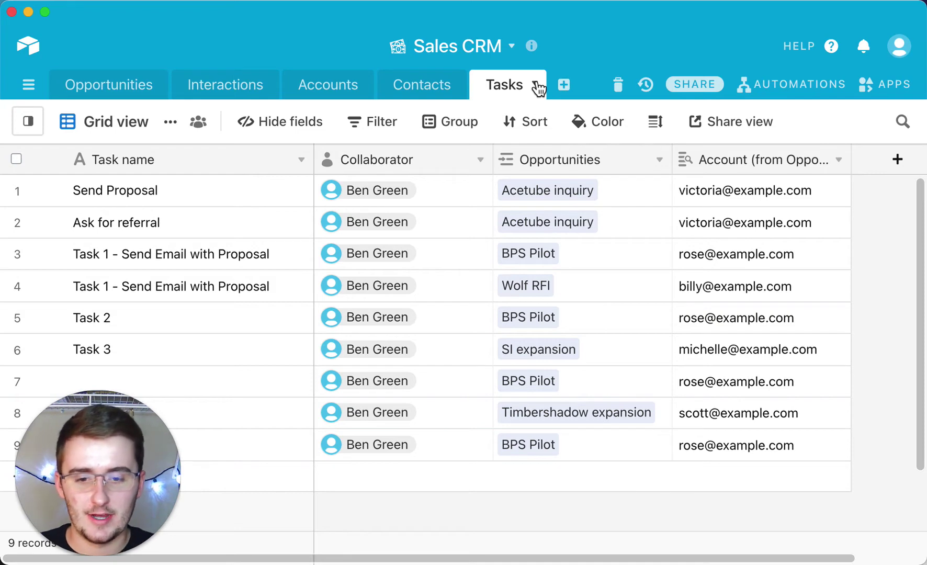
scroll(530, 335, down, 3)
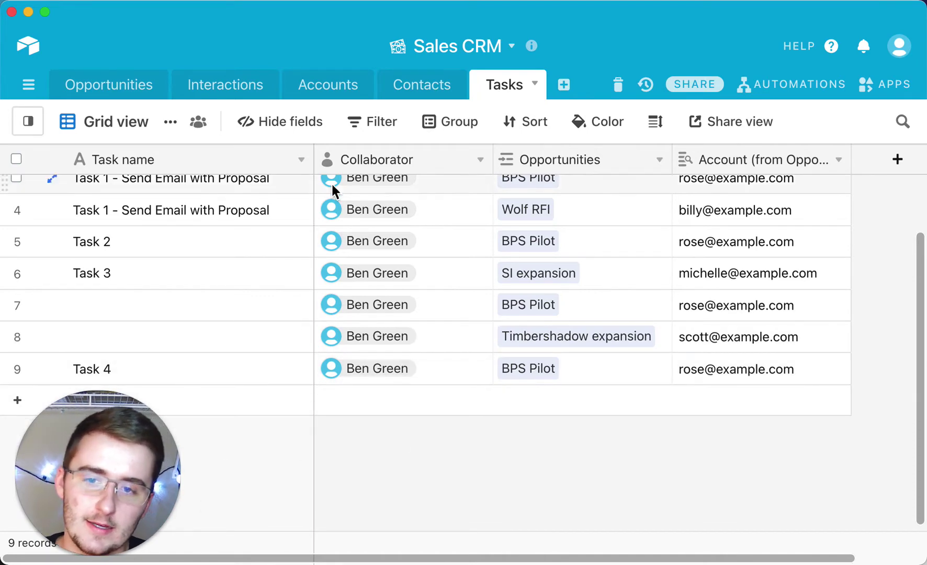
scroll(169, 214, up, 2)
scroll(168, 207, up, 1)
- Open the Opportunities table's All opportunities grid view
click(129, 84)
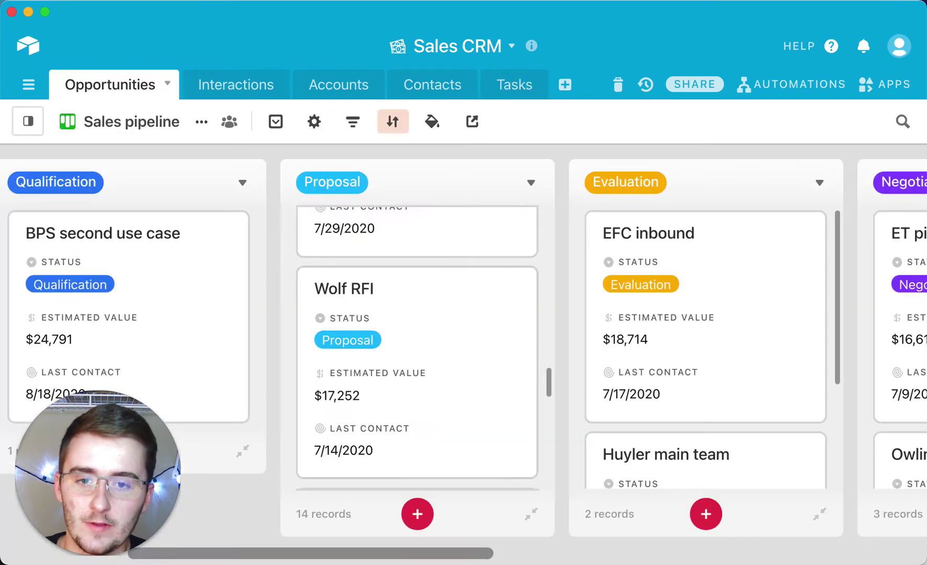
drag(383, 554, 328, 548)
click(36, 124)
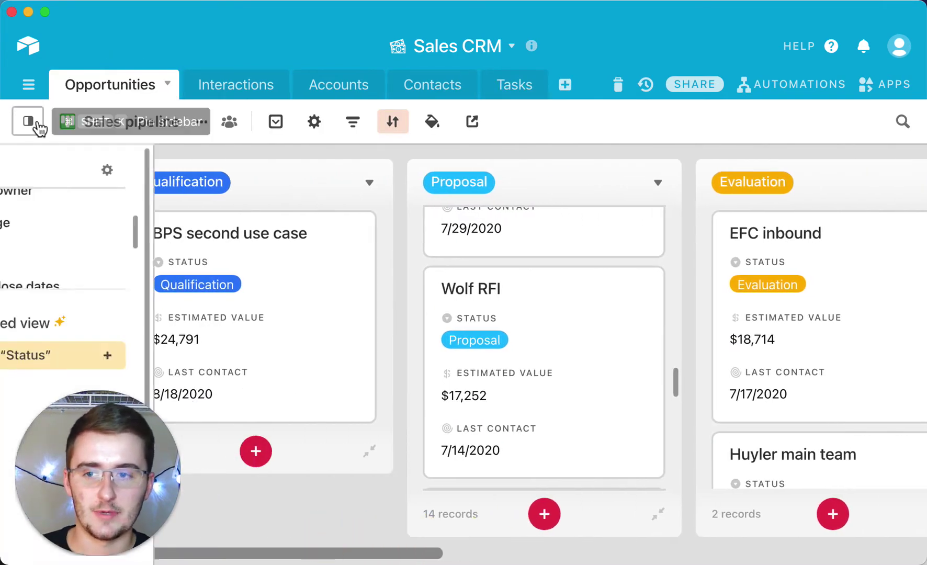
click(37, 124)
click(35, 123)
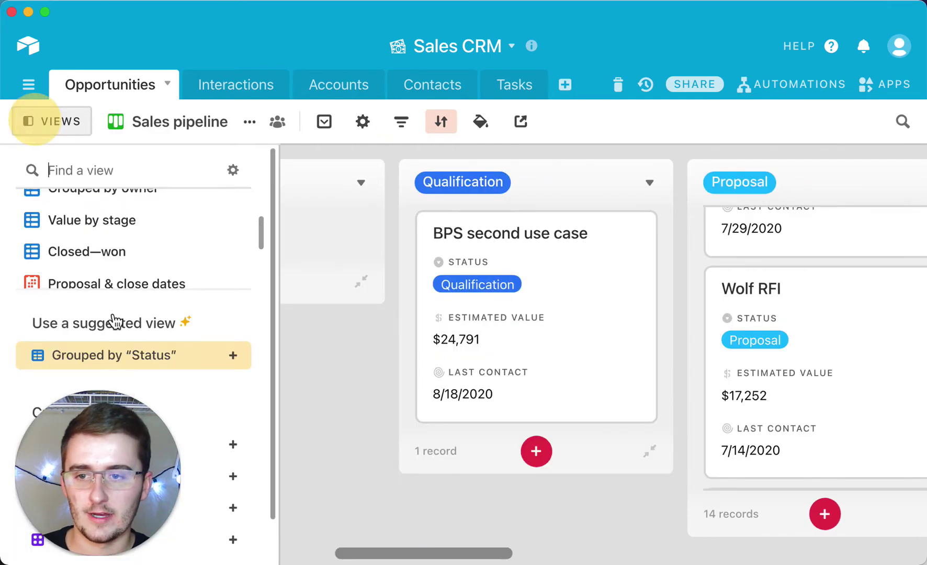
scroll(131, 236, up, 3)
click(181, 219)
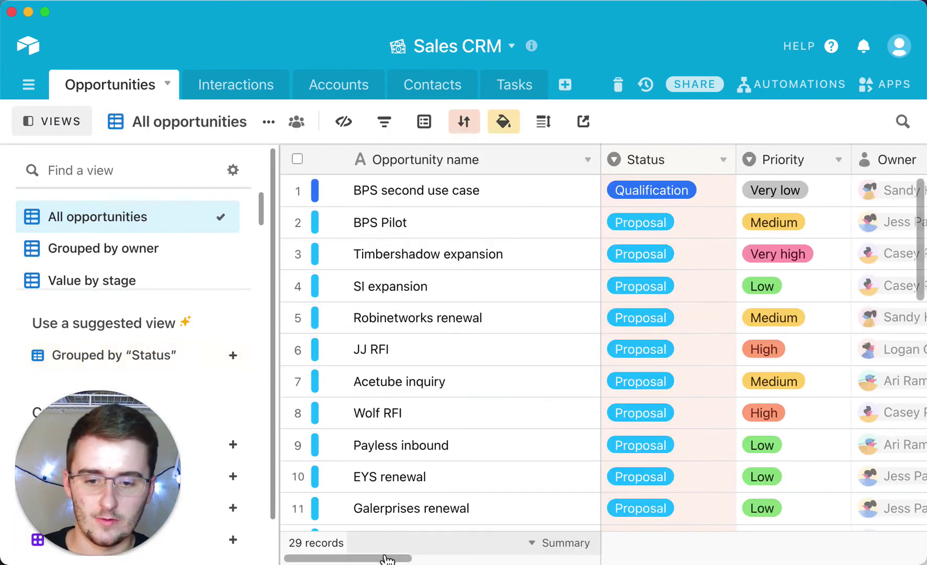
drag(383, 556, 361, 559)
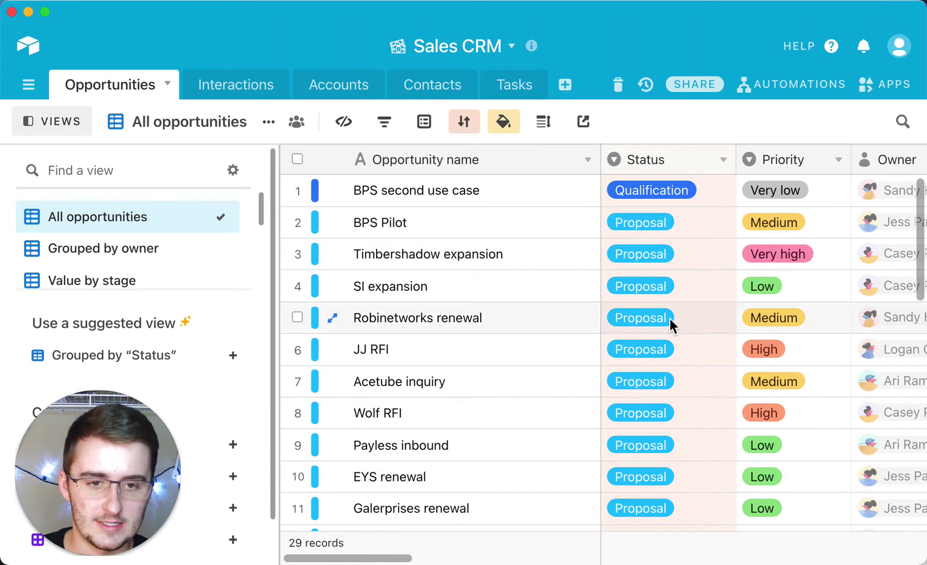
scroll(664, 356, down, 5)
scroll(664, 366, up, 5)
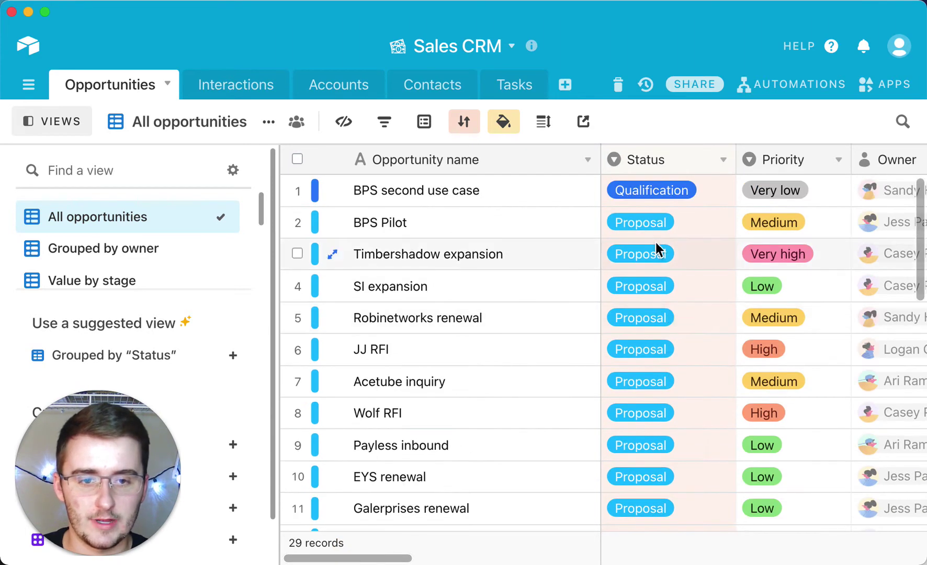
- Copy row 1's Qualification status into rows 2–6, then return to Tasks
click(670, 195)
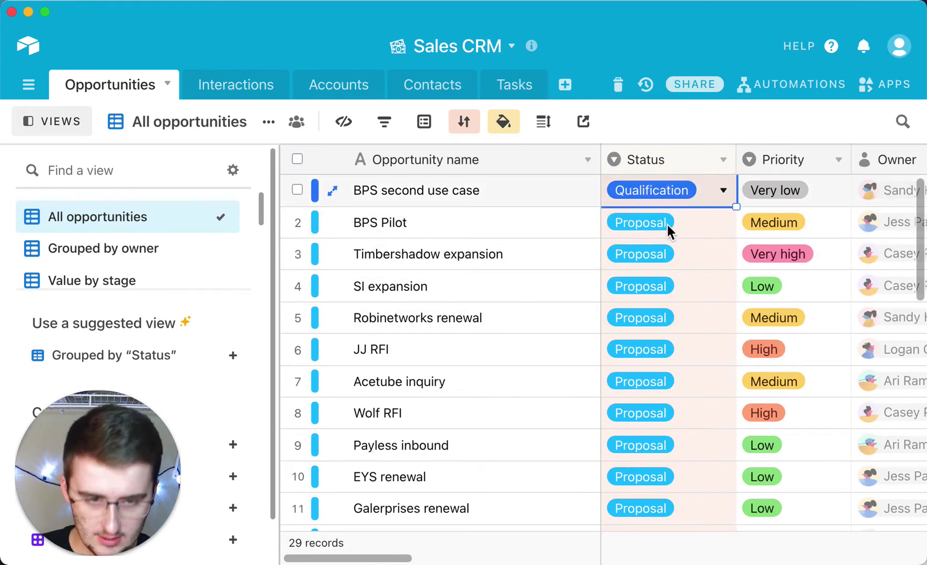
key(ctrl+c)
drag(667, 219, 665, 339)
key(ctrl+v)
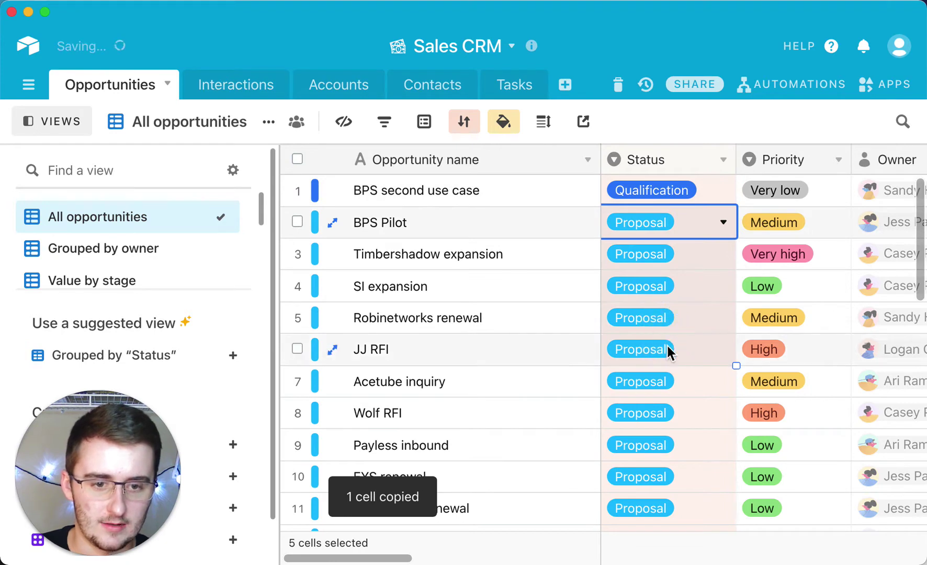
scroll(668, 348, down, 10)
scroll(667, 346, down, 2)
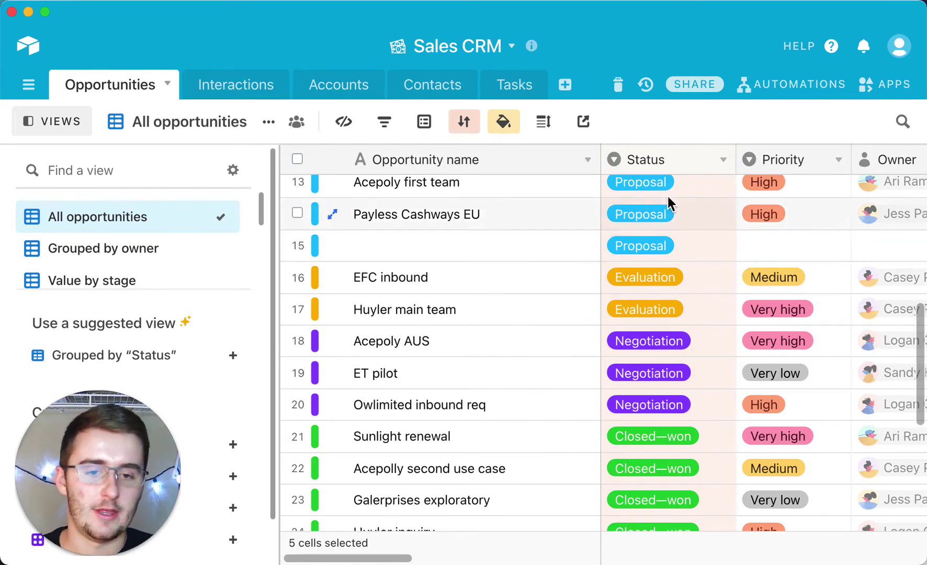
click(498, 89)
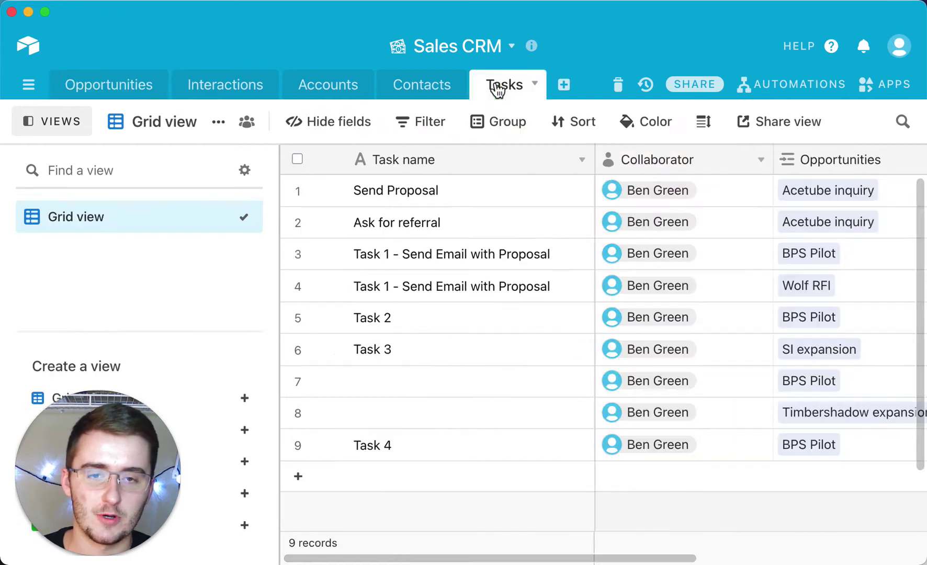
- Create a new automation, Automation 6, from the Automations panel
click(792, 92)
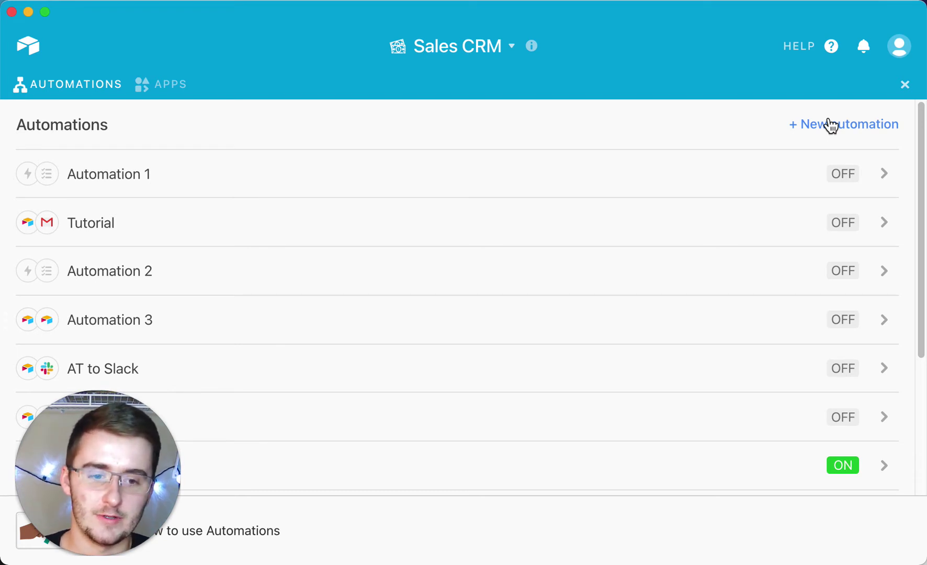
click(905, 84)
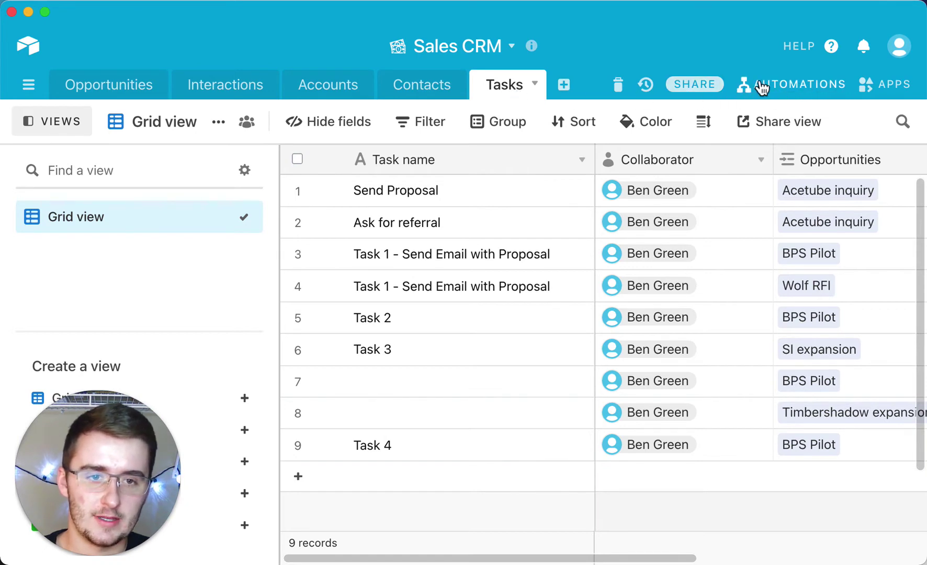
click(798, 90)
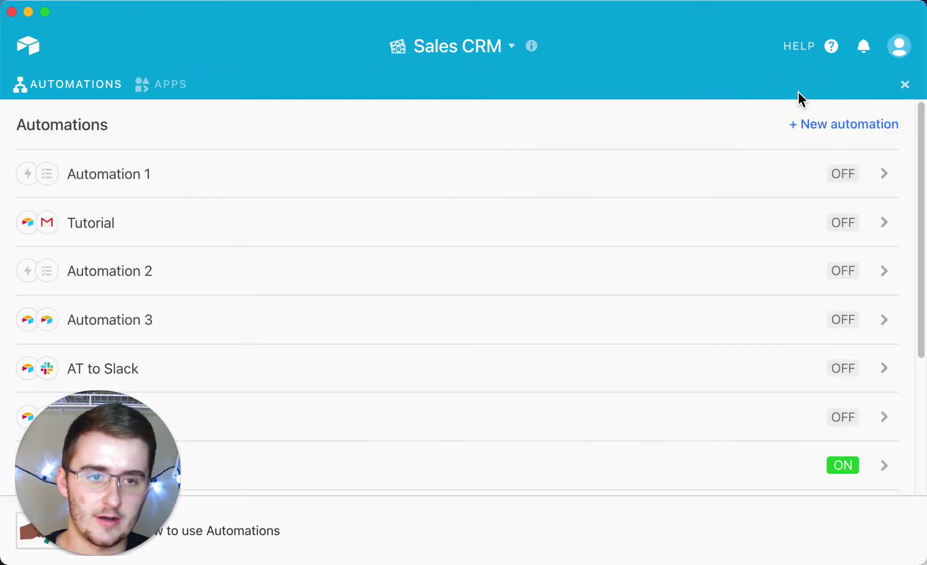
click(829, 131)
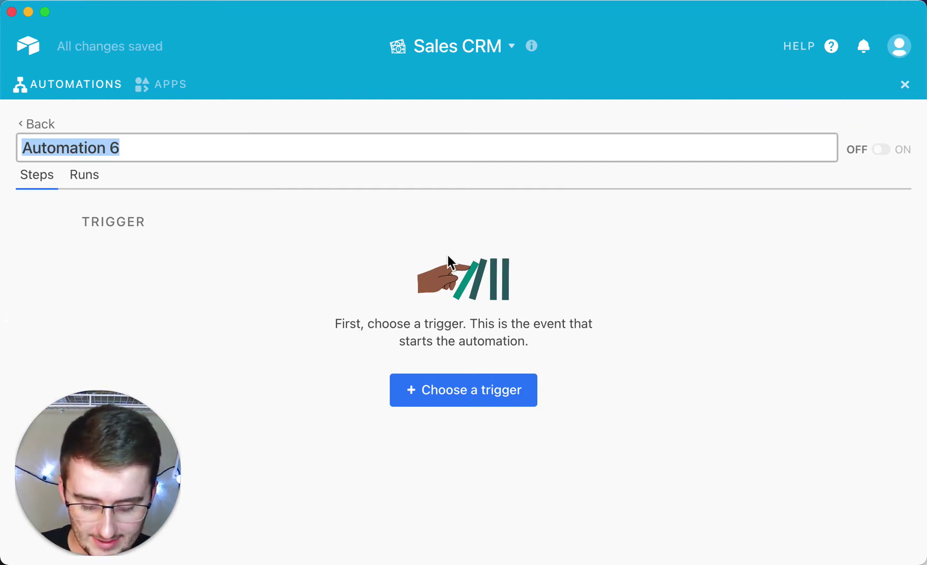
- Name it 'Automatically Link Tutorial' and trigger when an Opportunities record matches conditions
text(Automatically Link Tutorial)
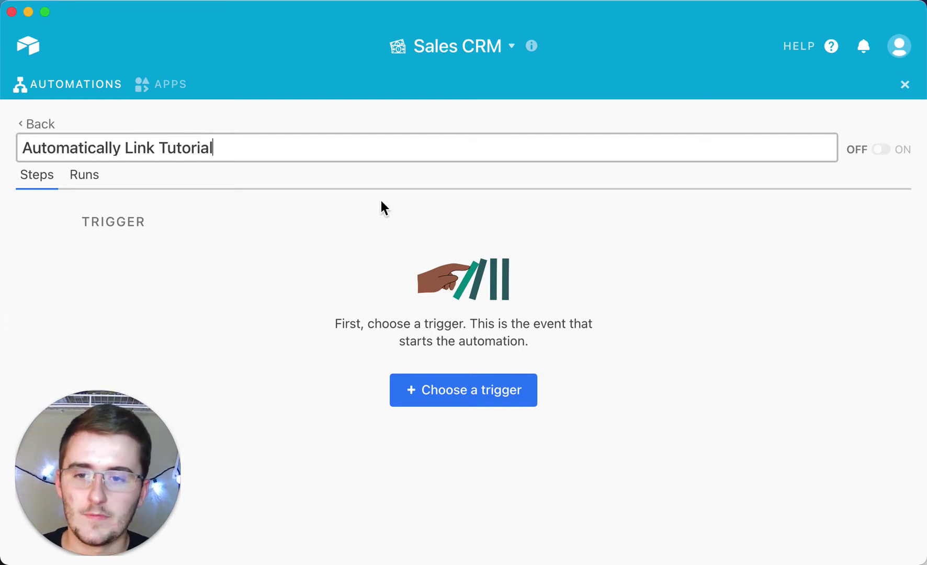
click(460, 388)
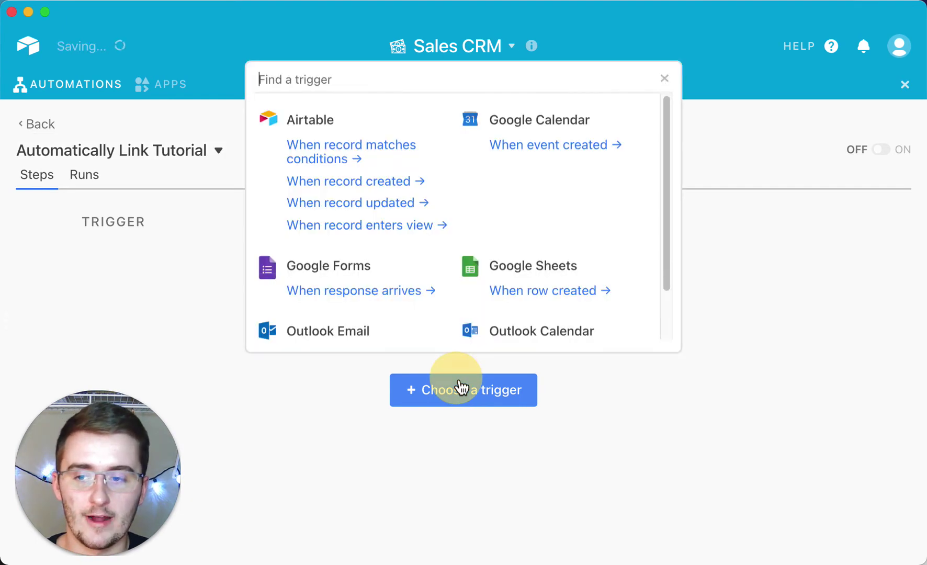
click(335, 160)
scroll(320, 345, down, 3)
click(293, 295)
click(291, 363)
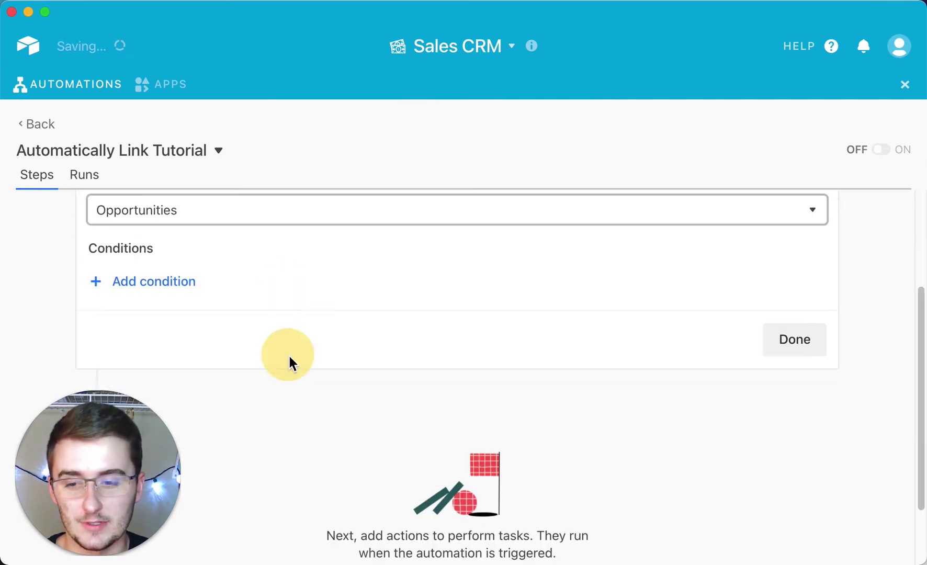
- Add the condition Status is Evaluation, test the trigger and finish it
click(130, 278)
click(335, 217)
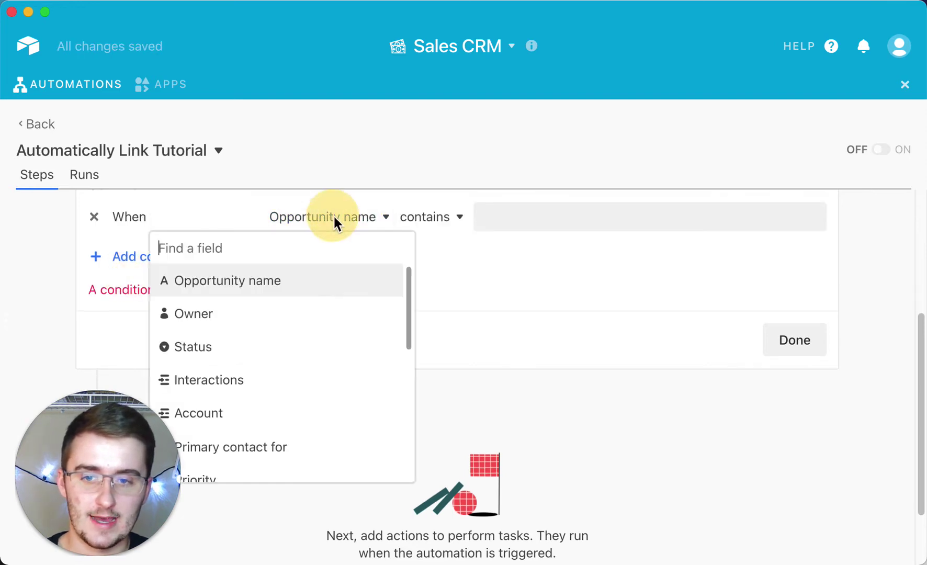
click(300, 346)
click(459, 224)
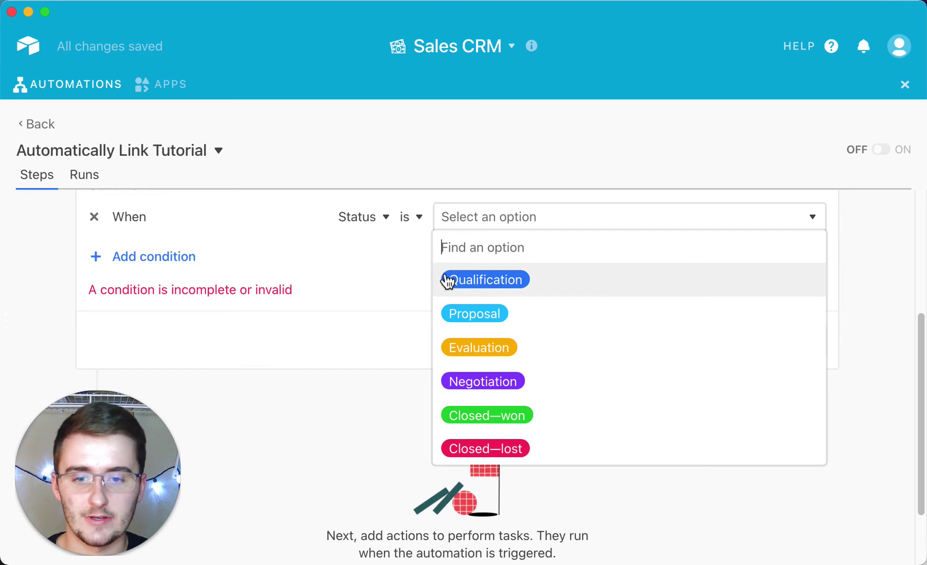
click(463, 360)
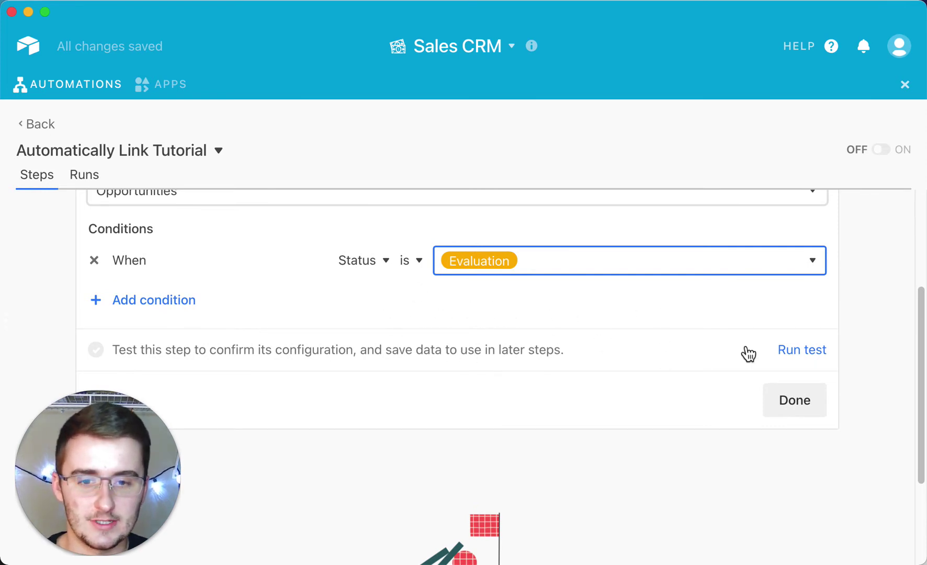
click(793, 353)
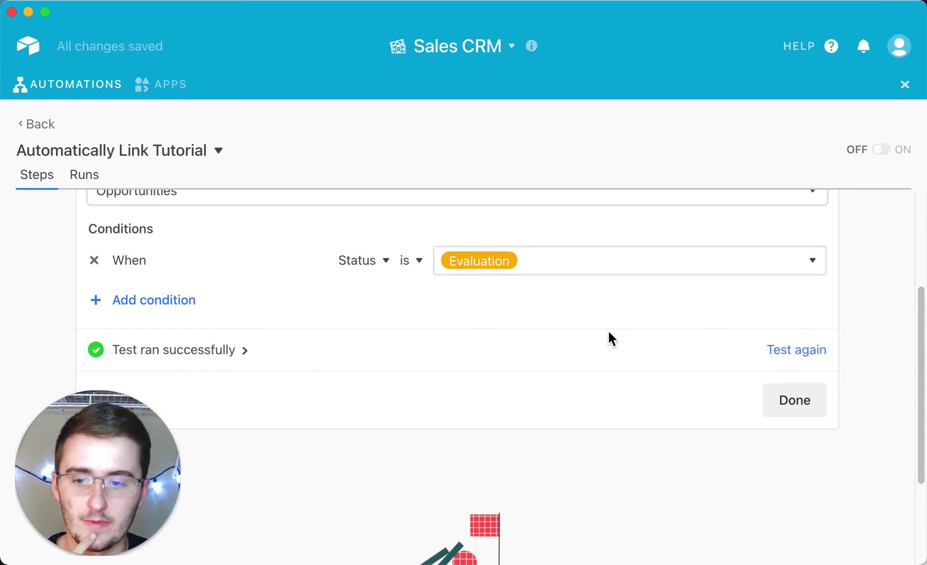
scroll(610, 339, up, 1)
scroll(373, 347, down, 2)
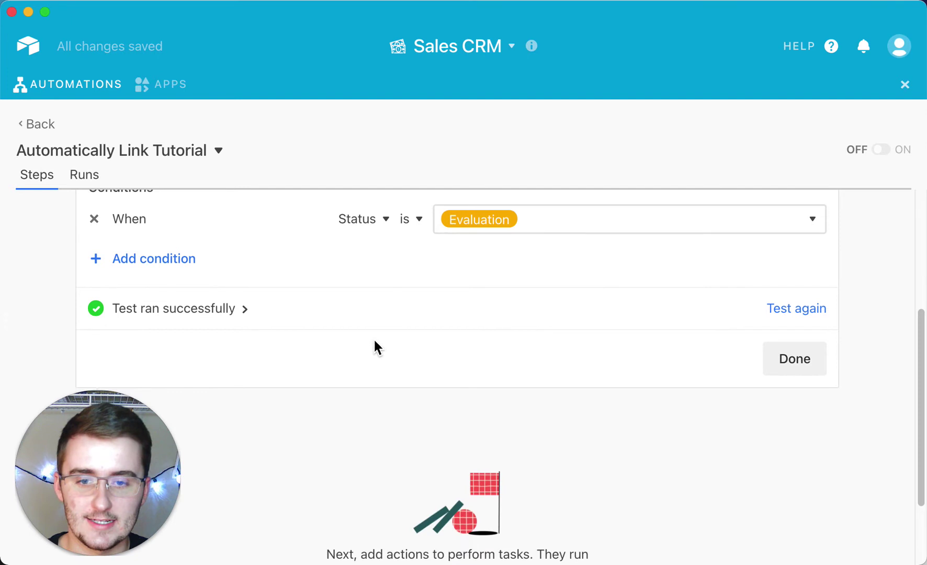
click(789, 361)
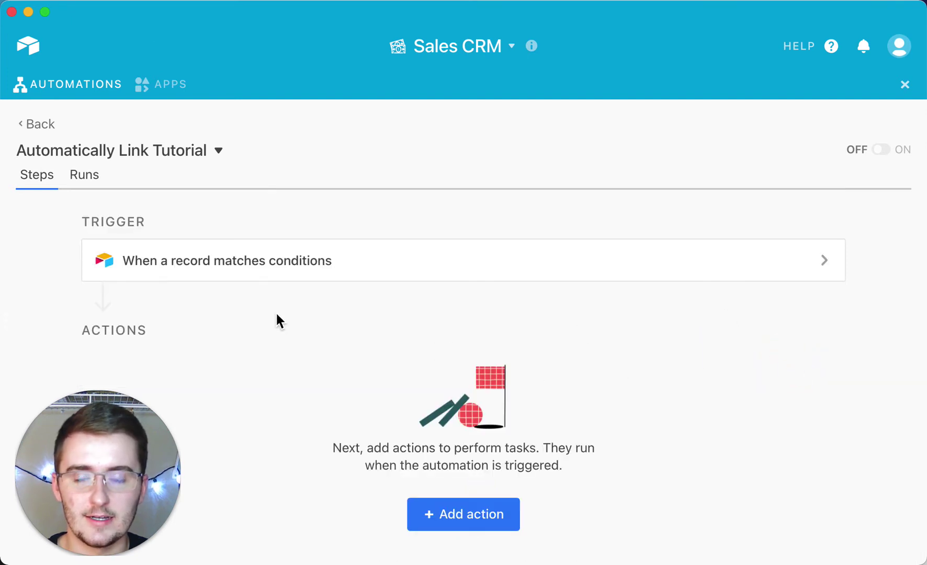
- Add a trigger condition requiring Opportunity name to be not empty
click(226, 268)
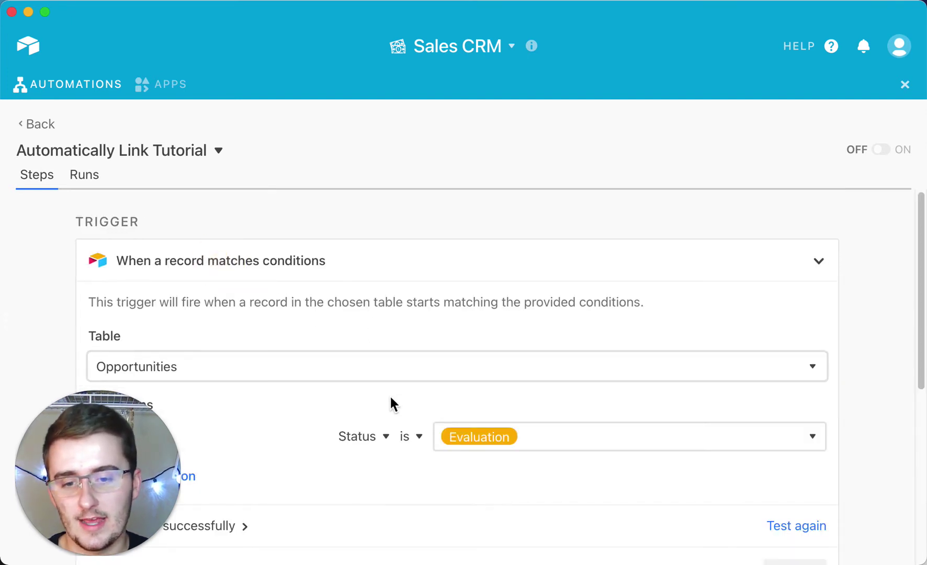
click(171, 383)
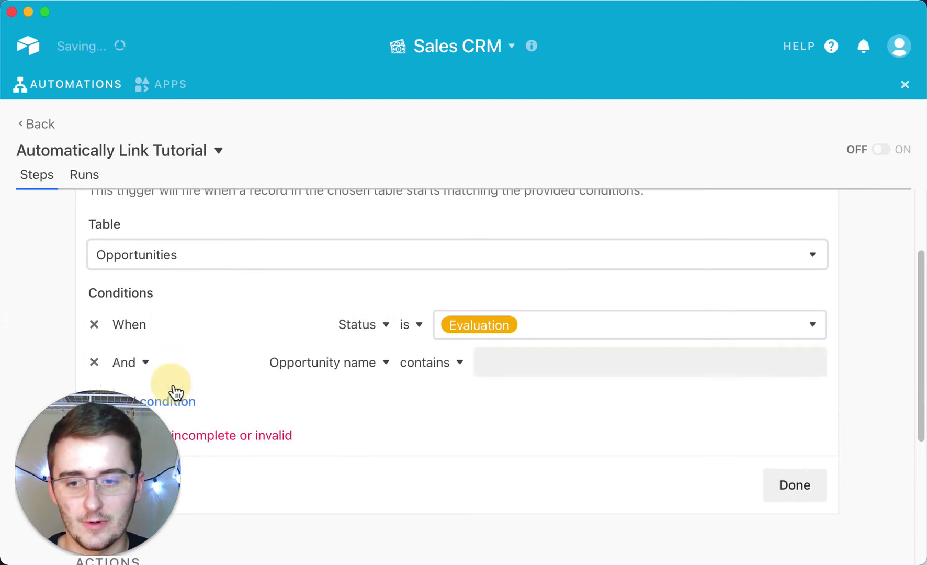
click(338, 365)
scroll(280, 291, down, 1)
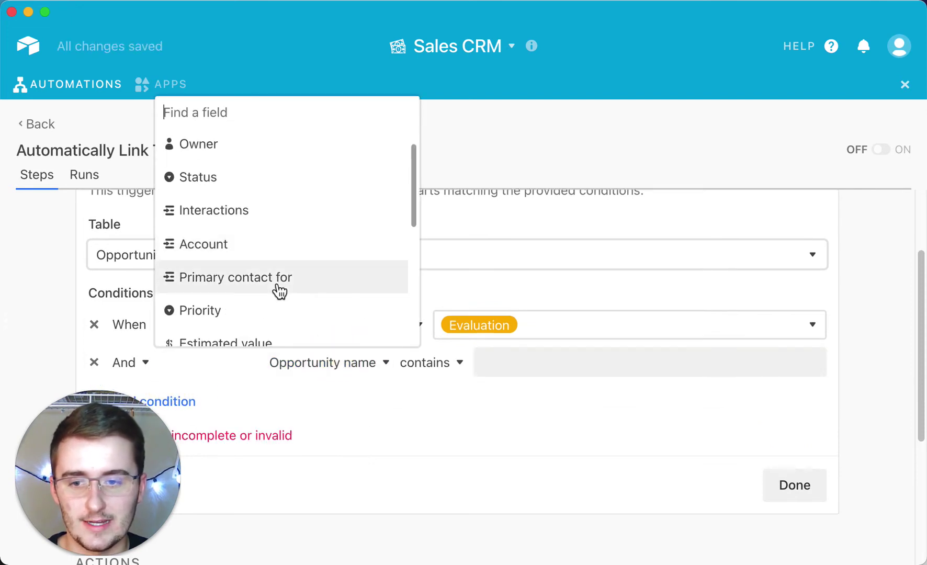
scroll(280, 290, up, 1)
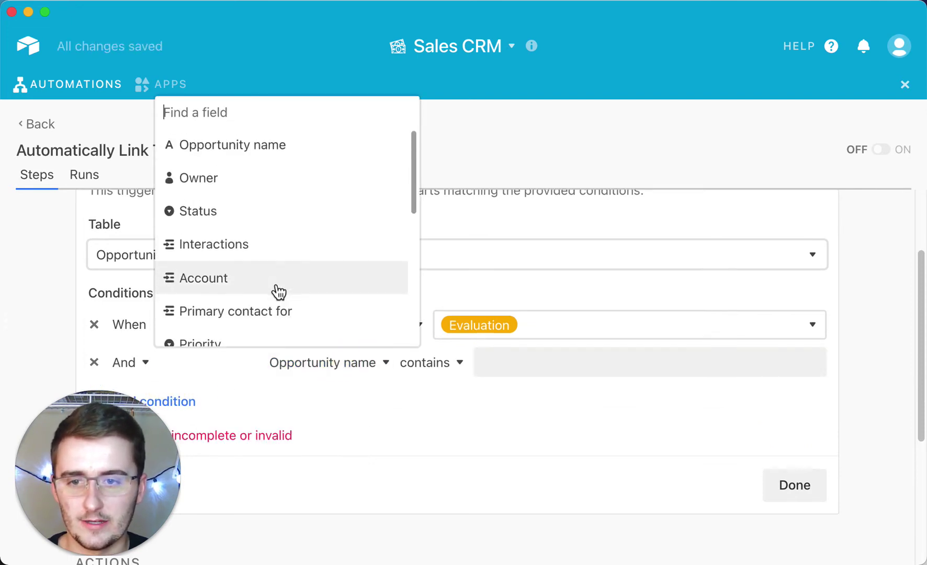
click(256, 146)
click(388, 362)
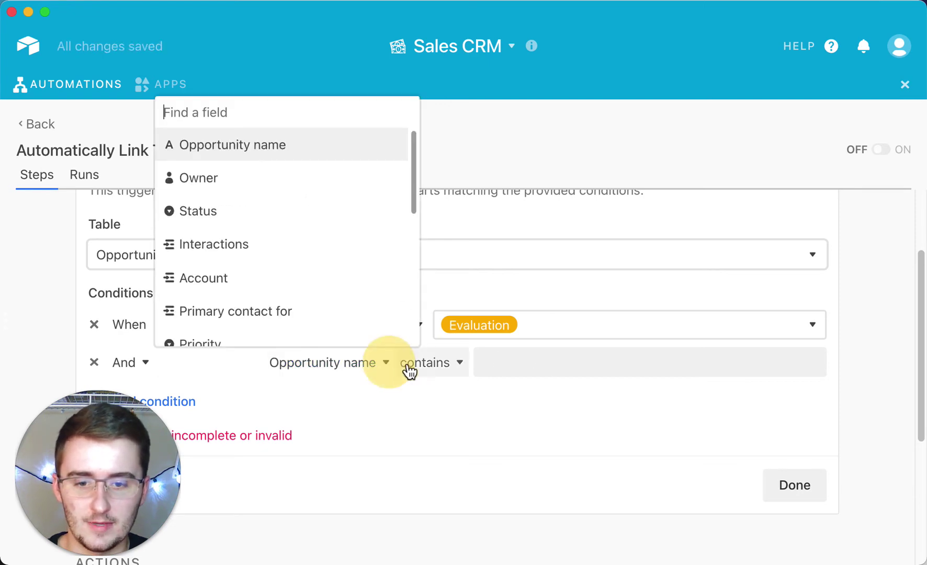
click(409, 371)
click(433, 329)
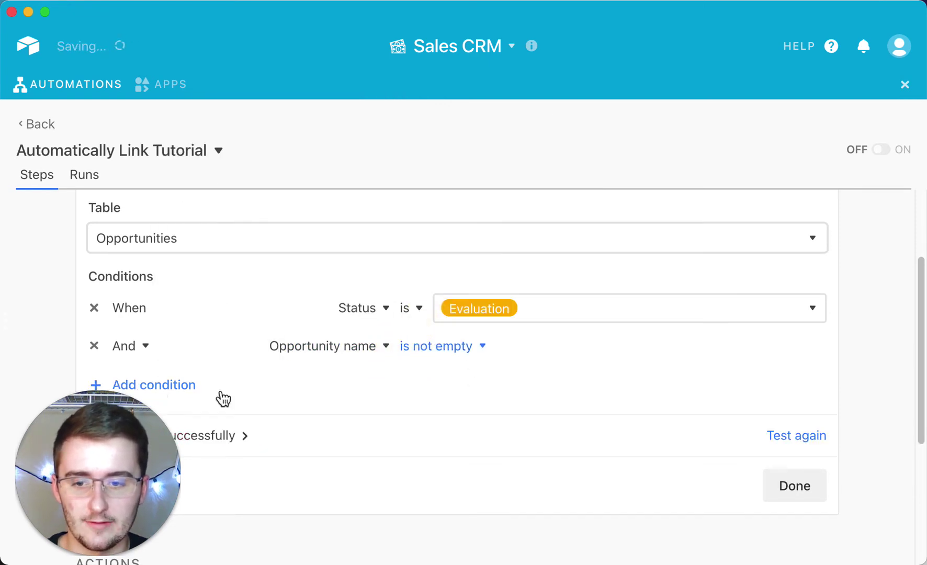
- Add a condition requiring Estimated value to be not empty and finish the trigger
click(184, 389)
click(362, 361)
scroll(301, 314, down, 3)
scroll(296, 302, down, 3)
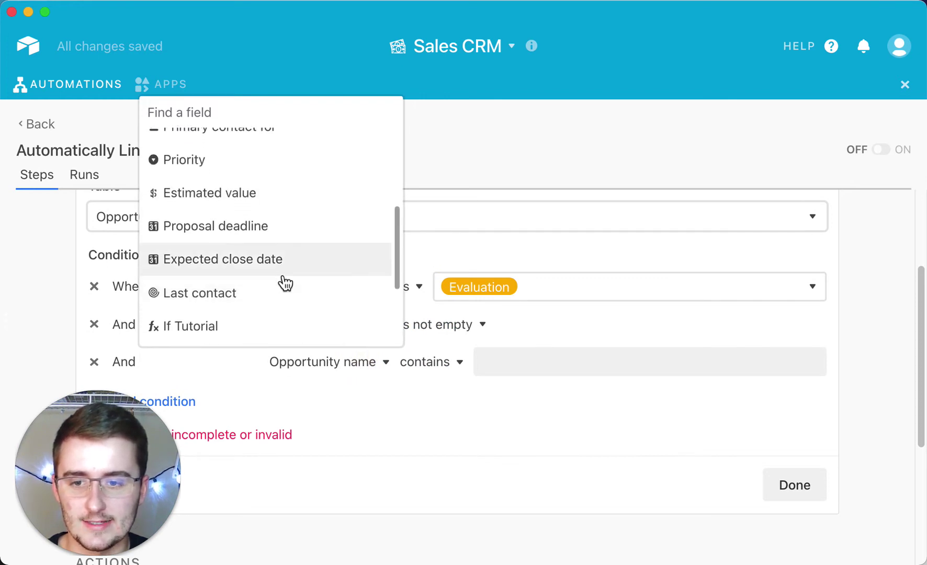
scroll(277, 267, up, 1)
click(261, 219)
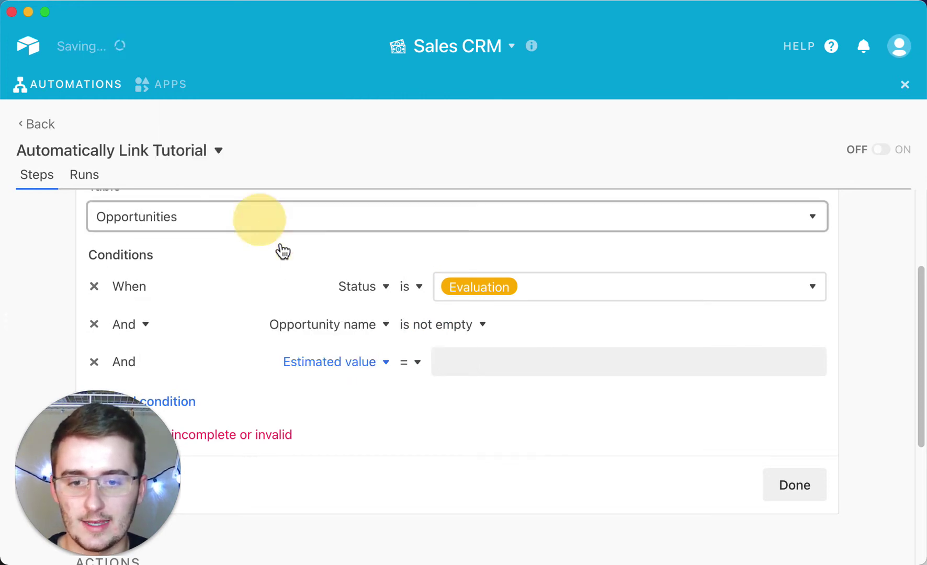
click(410, 366)
scroll(414, 303, down, 1)
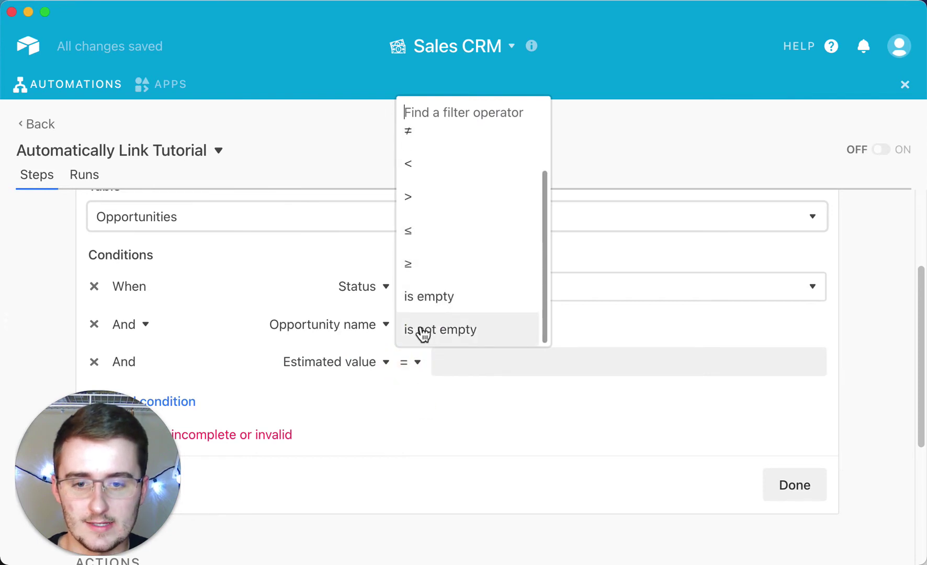
click(420, 330)
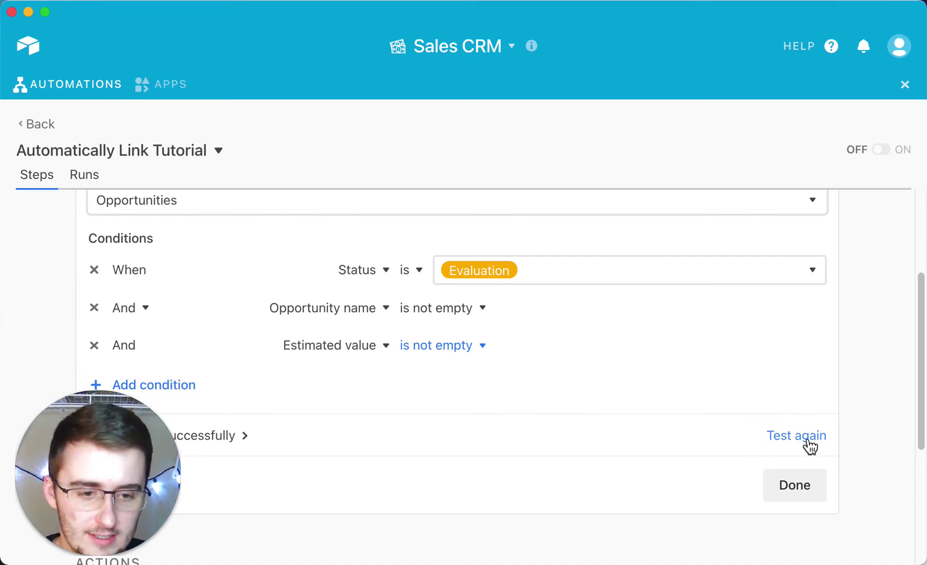
click(790, 491)
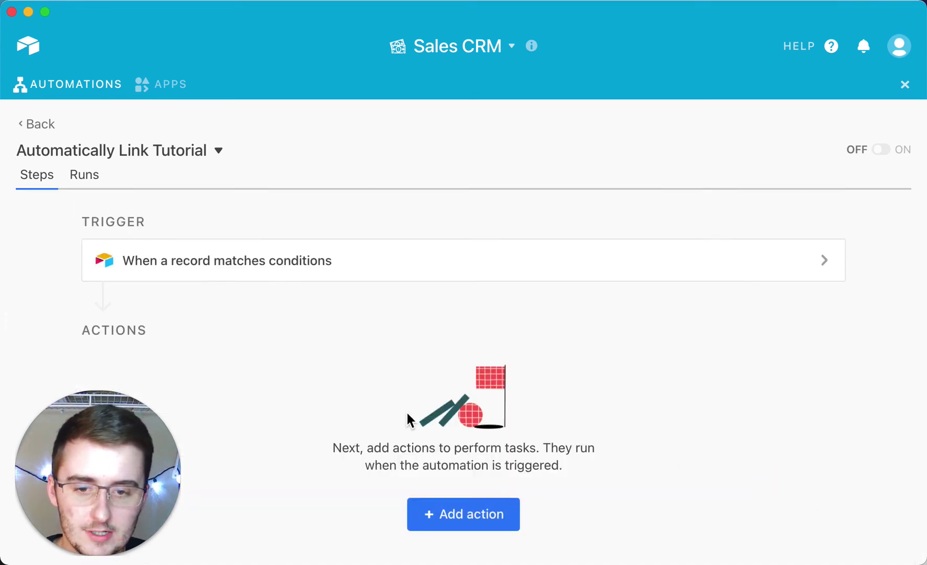
- Open the Find an action list under the automation's Actions
click(442, 508)
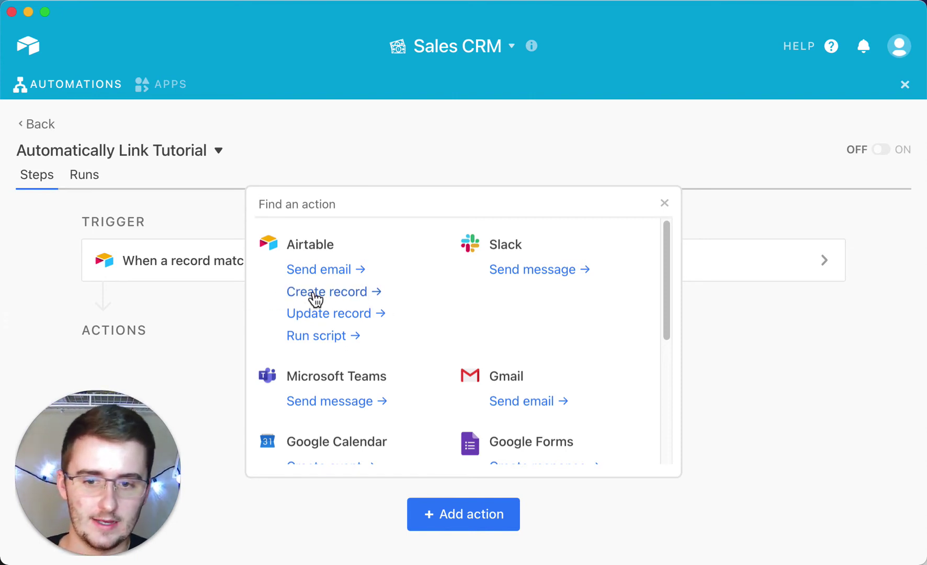
- Add a Create record action that targets the Tasks table
click(333, 294)
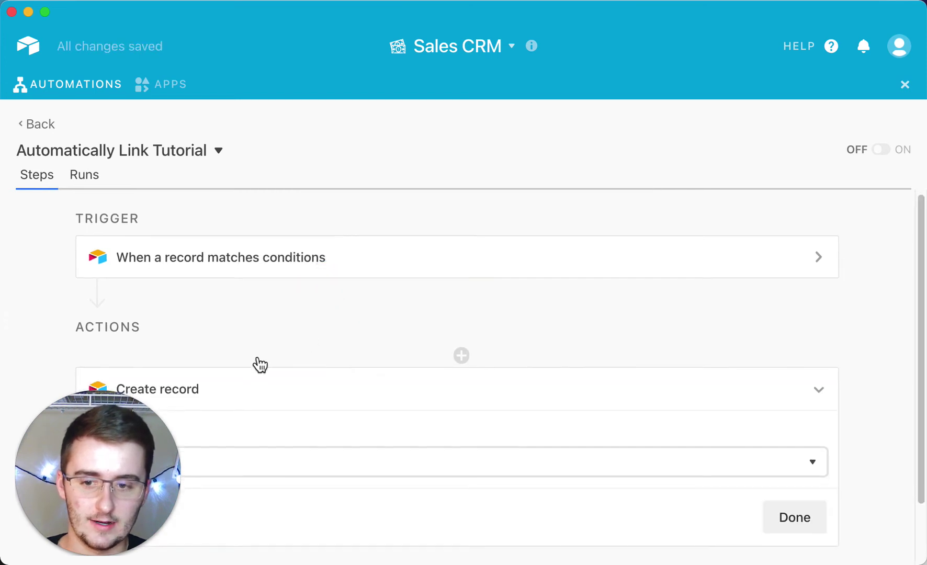
click(251, 396)
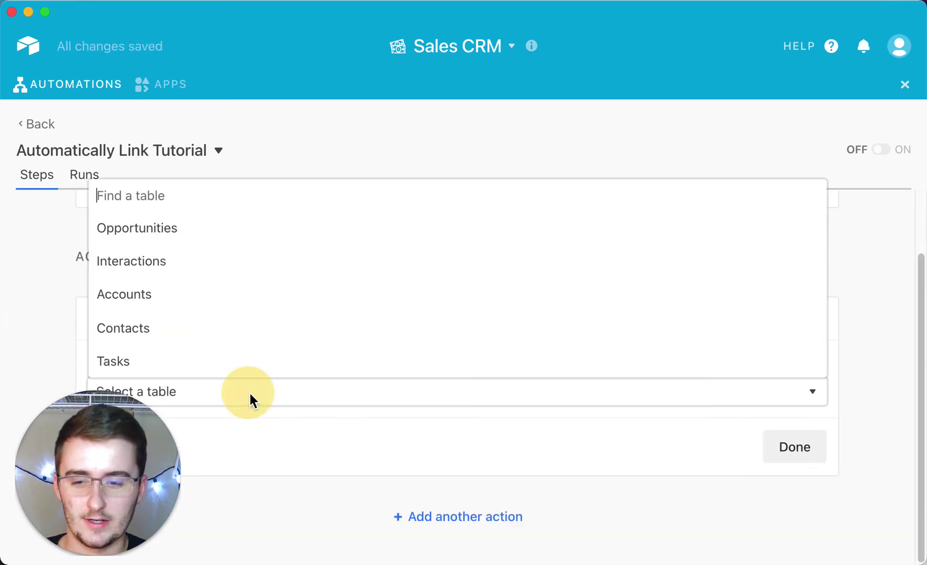
click(202, 365)
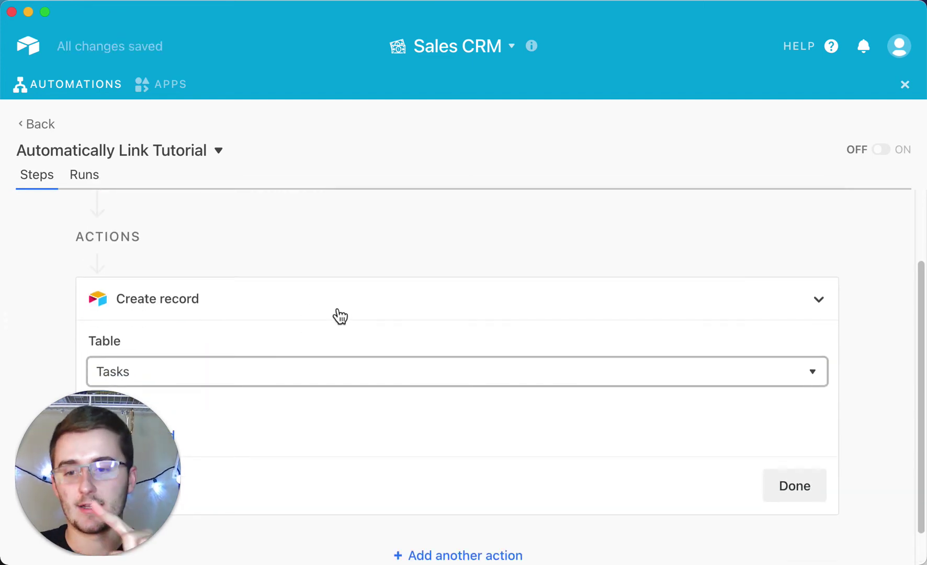
scroll(174, 398, down, 2)
click(172, 396)
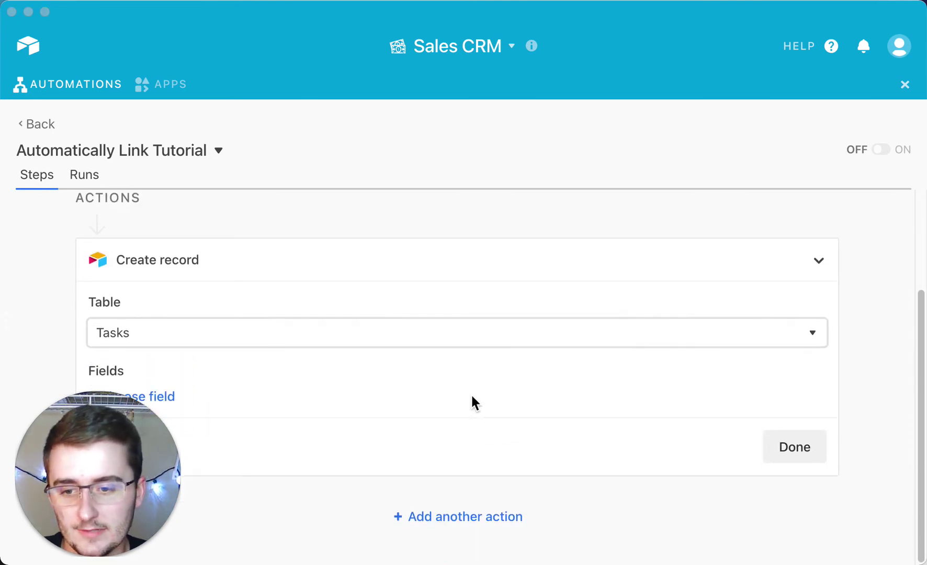
drag(124, 441, 112, 443)
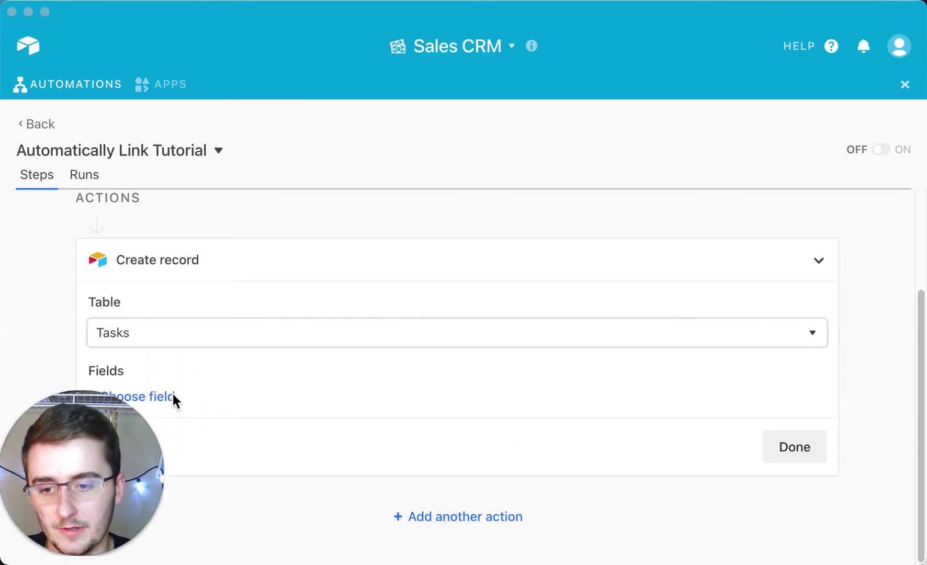
click(278, 368)
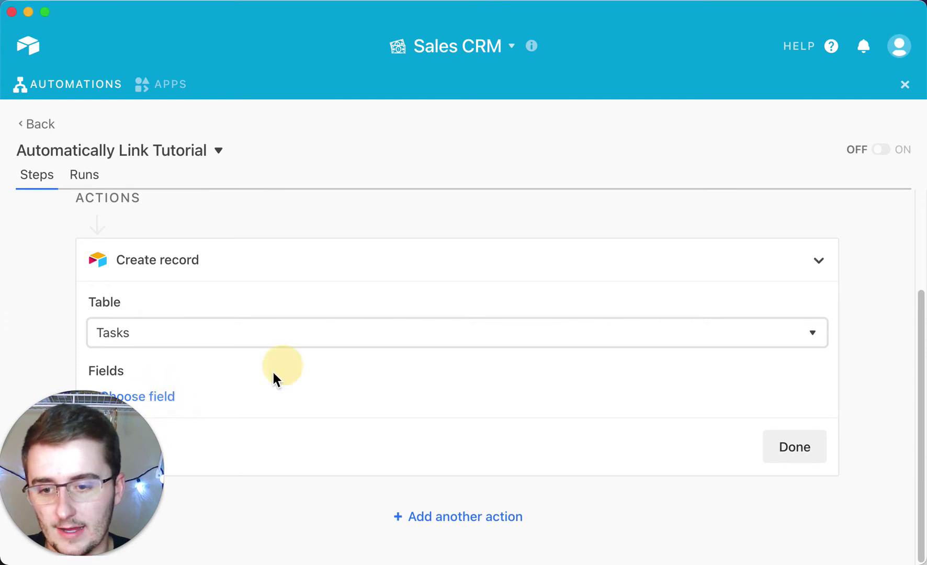
click(174, 398)
- Fill the Opportunities field with Record (Step 1: Trigger) > Record ID
click(151, 338)
scroll(434, 408, down, 5)
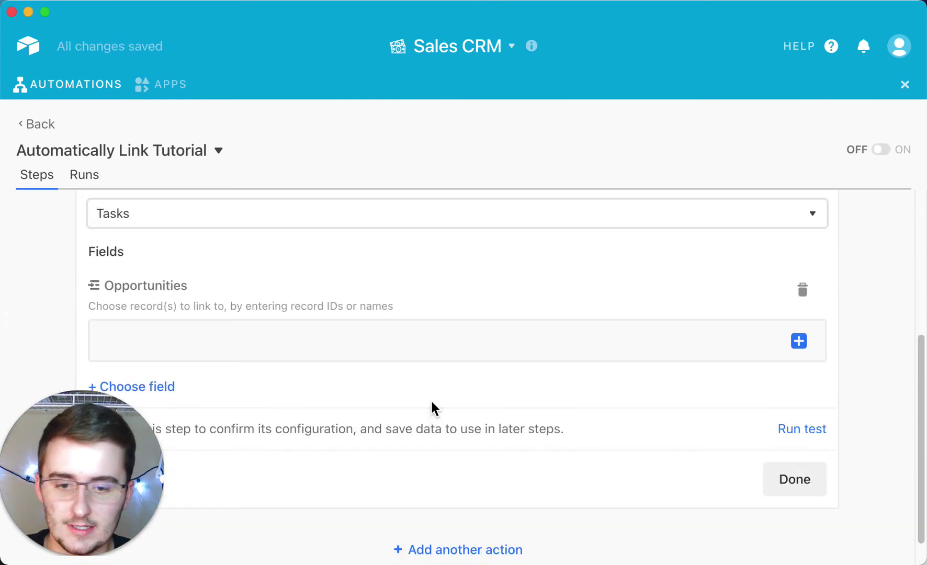
scroll(578, 370, down, 1)
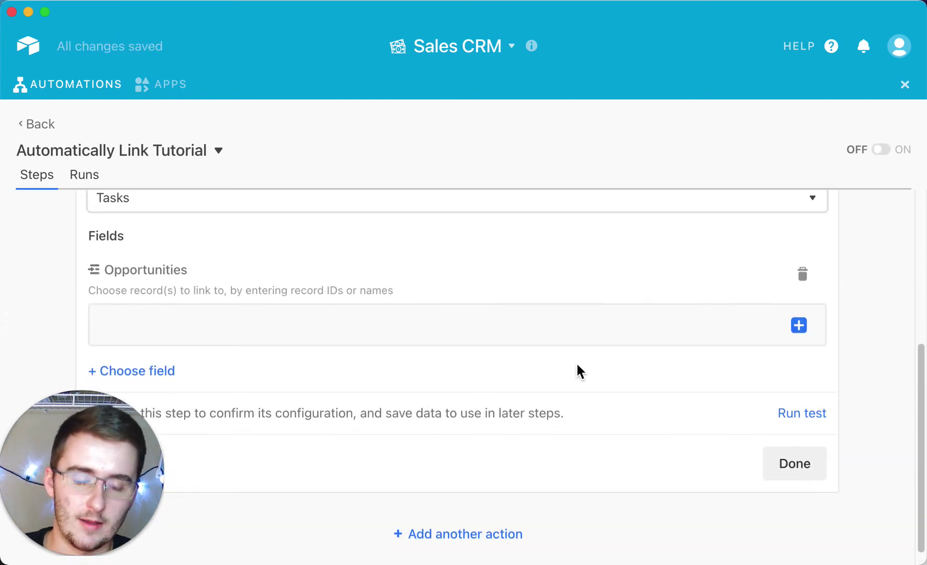
click(801, 328)
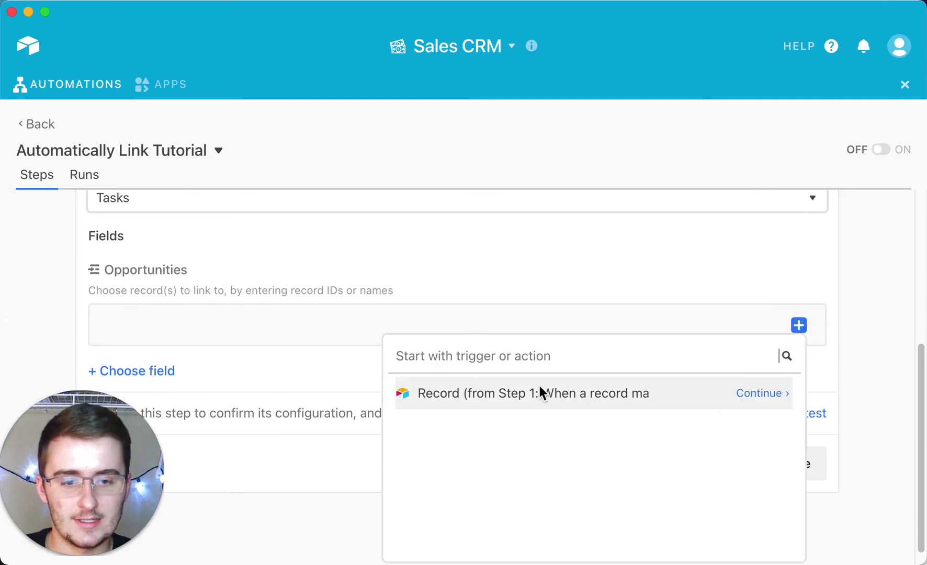
click(765, 396)
click(697, 401)
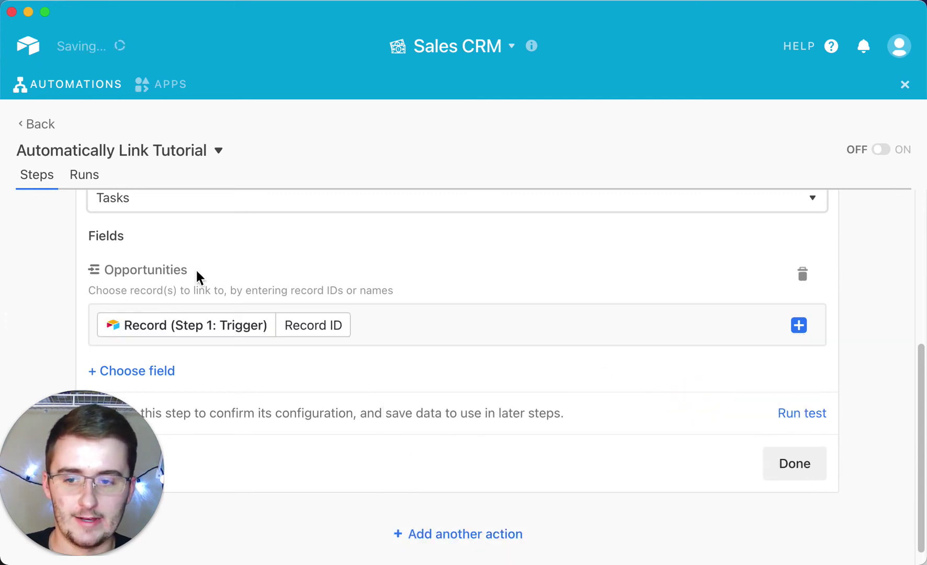
- Highlight the Opportunities helper text and link field
drag(393, 291, 114, 296)
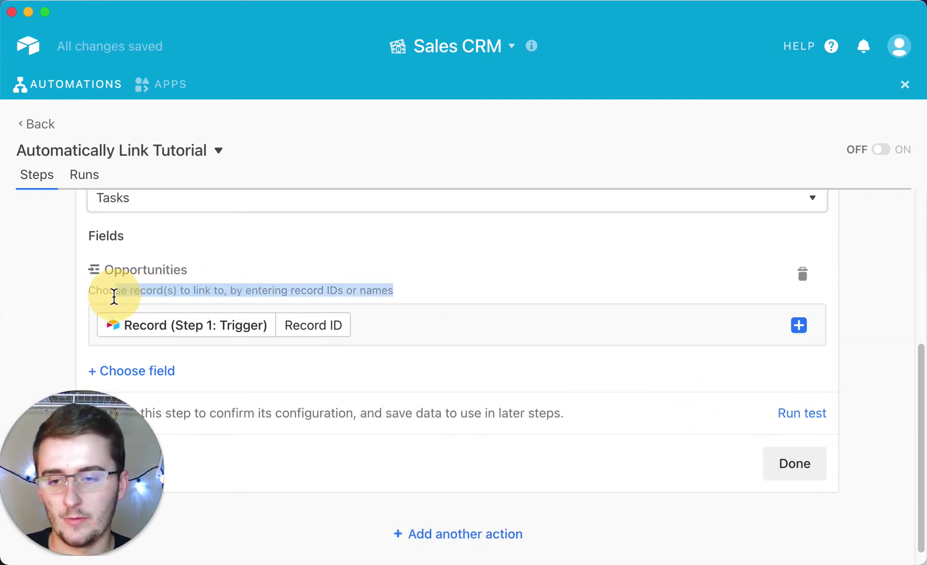
click(87, 300)
triple_click(87, 292)
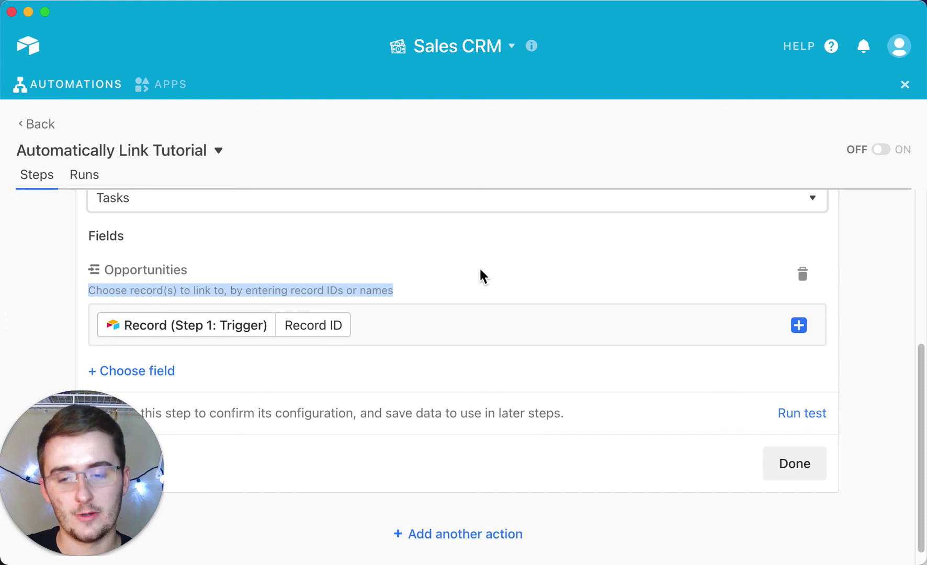
scroll(479, 267, up, 5)
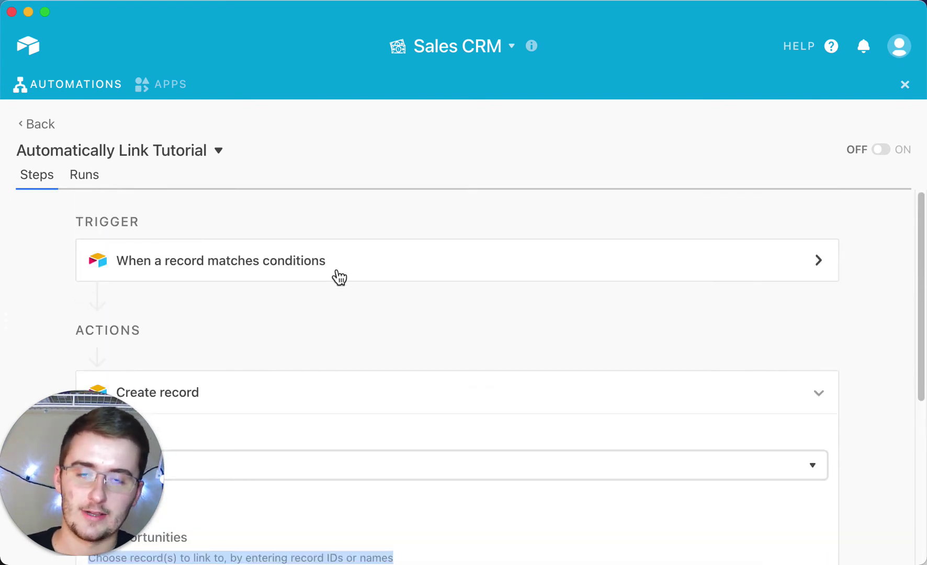
scroll(429, 322, down, 5)
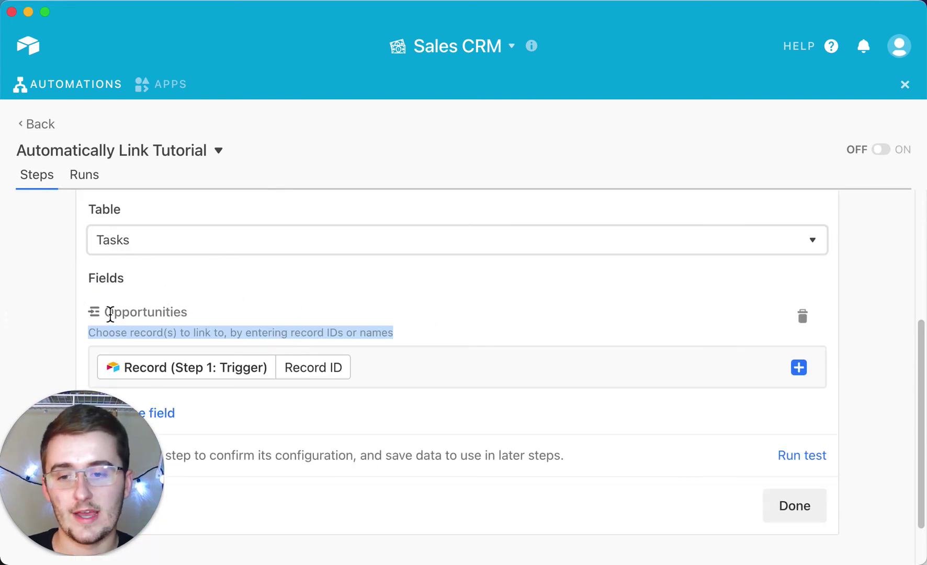
drag(110, 313, 217, 327)
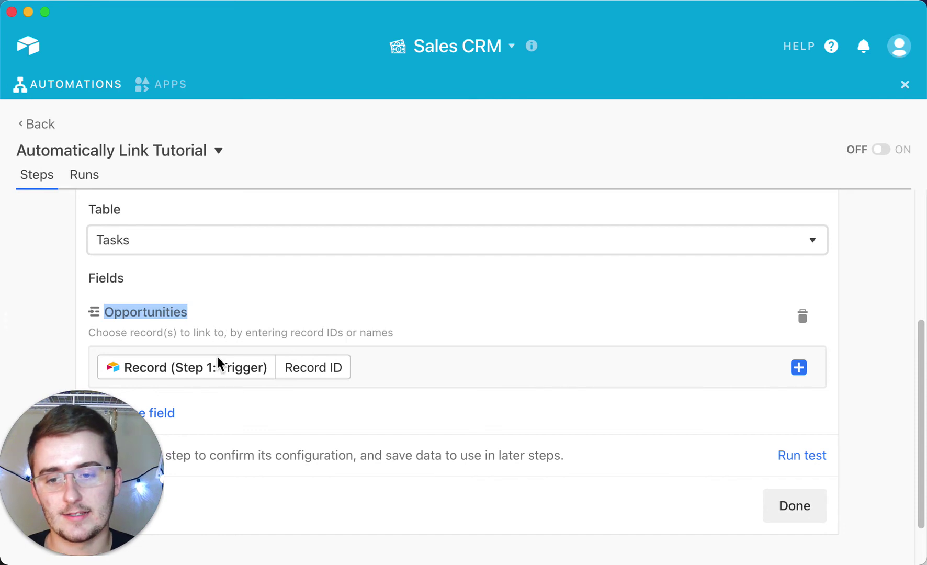
scroll(336, 375, down, 3)
- Add the Task name field with the value 'Evaluation Task'
click(173, 356)
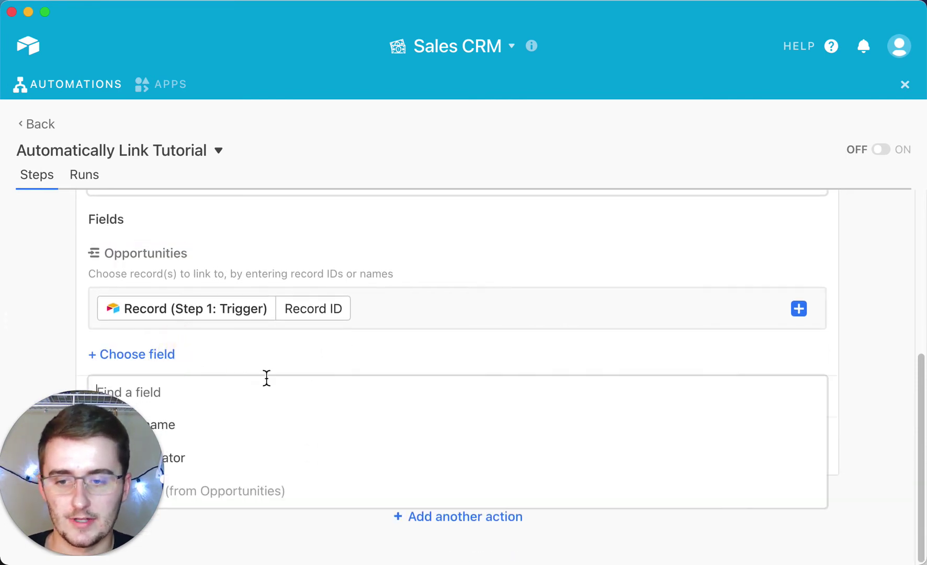
click(289, 436)
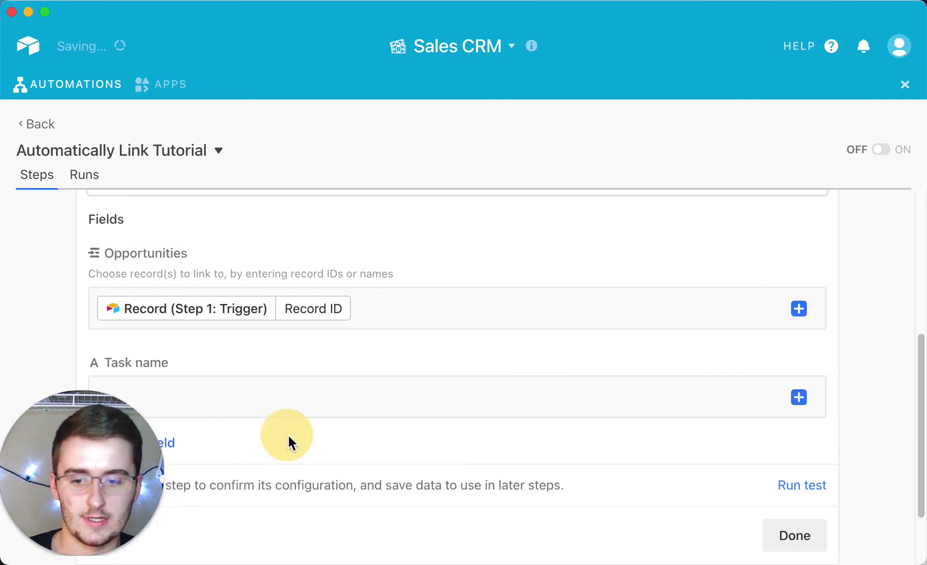
scroll(288, 442, down, 3)
click(290, 298)
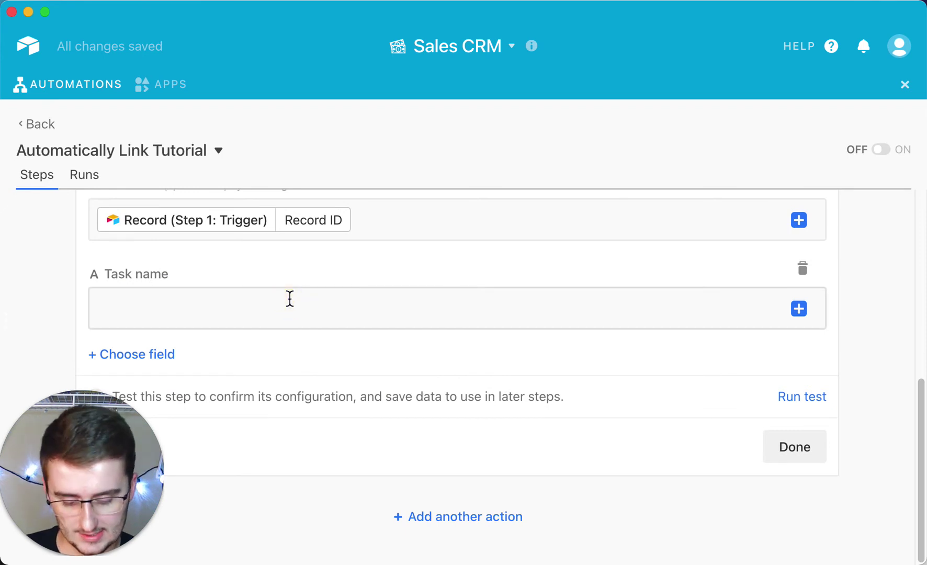
text(Evaluation Task)
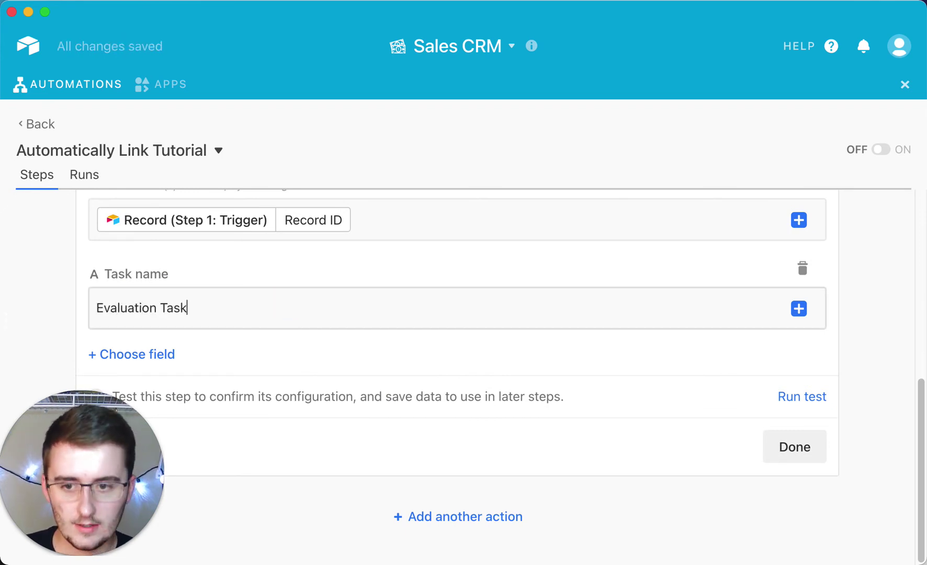
- Add the Collaborator field and assign the team member to it
click(176, 362)
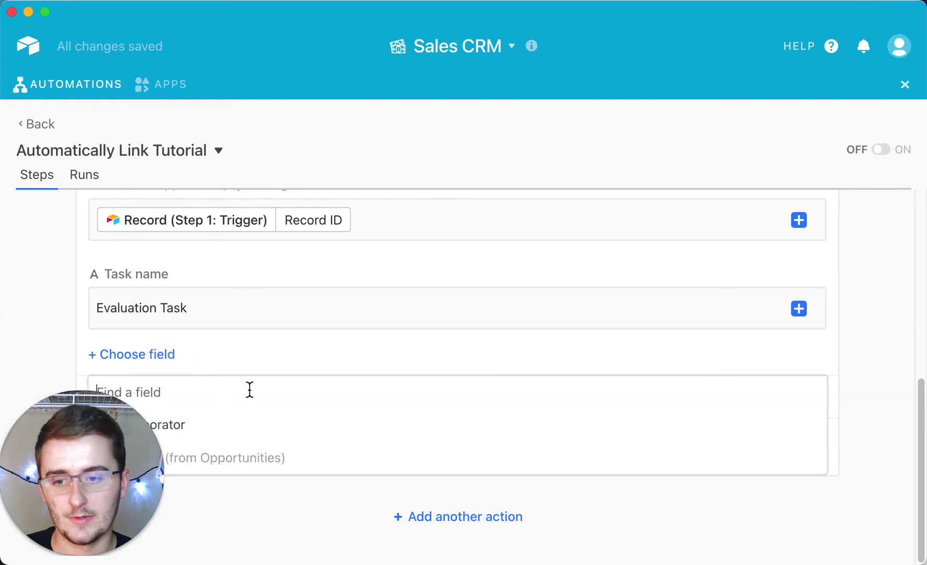
click(261, 421)
scroll(268, 365, down, 3)
click(273, 308)
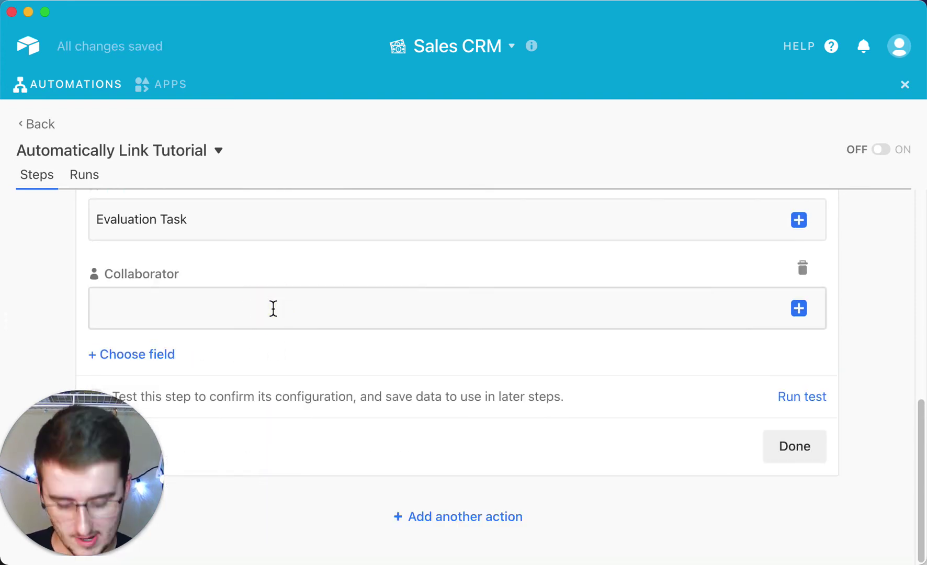
click(283, 362)
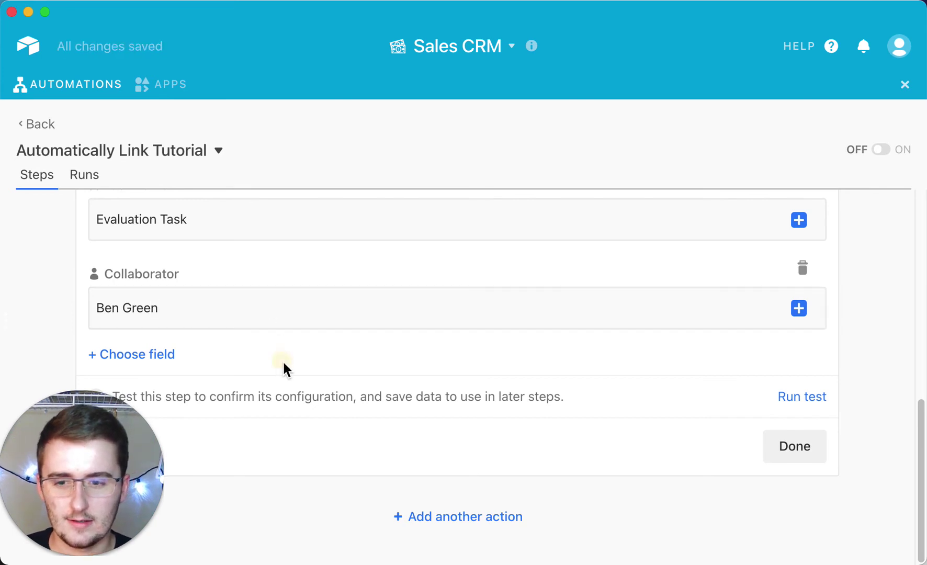
- Run the Create record step's test, close the action, and switch the automation ON
click(798, 403)
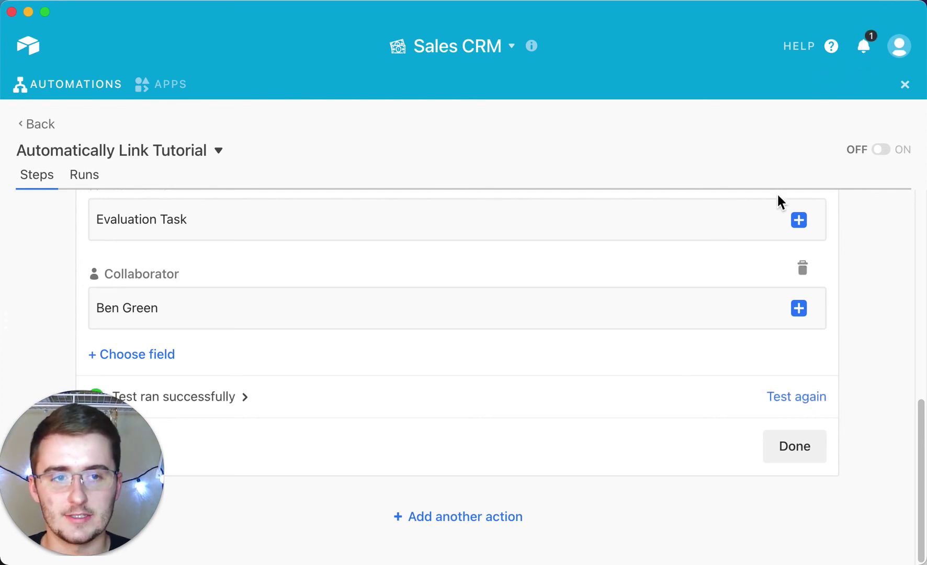
click(795, 448)
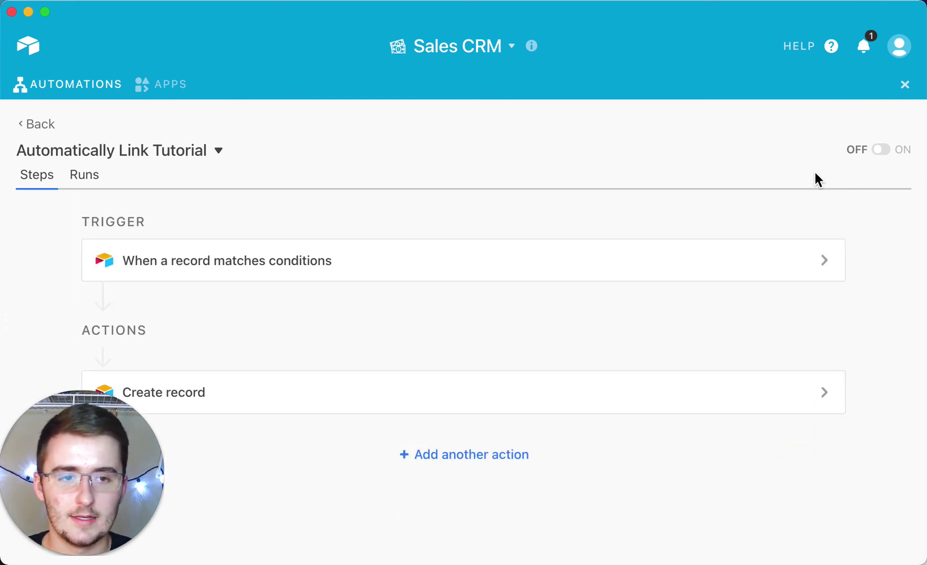
click(898, 155)
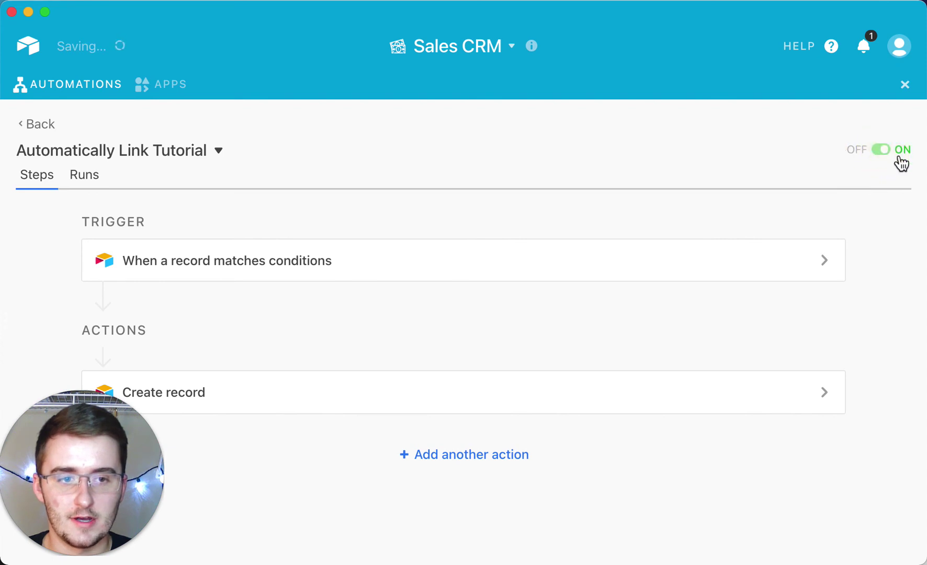
- Back in the Opportunities table, change the unnamed opportunity's Status from Proposal to Evaluation
click(905, 88)
scroll(653, 419, down, 1)
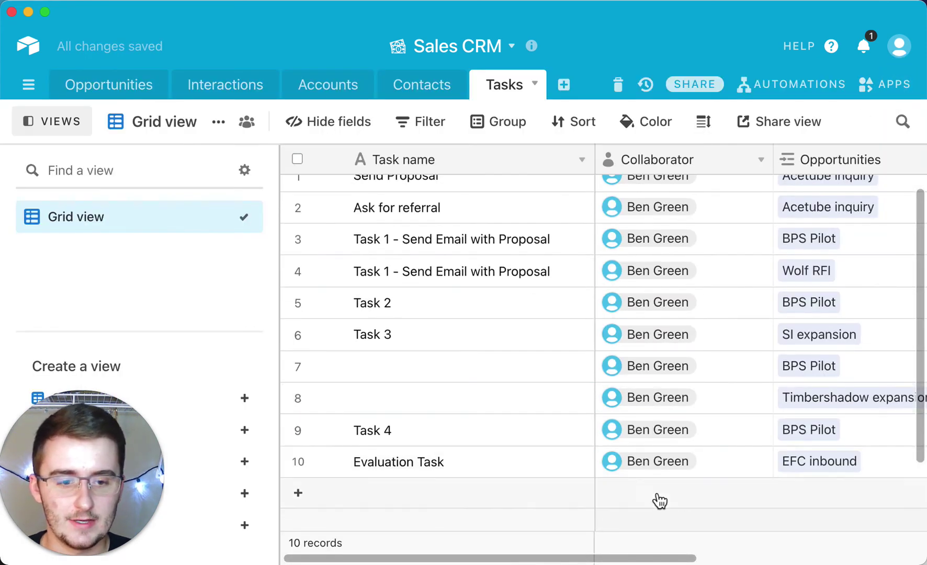
drag(449, 464, 803, 432)
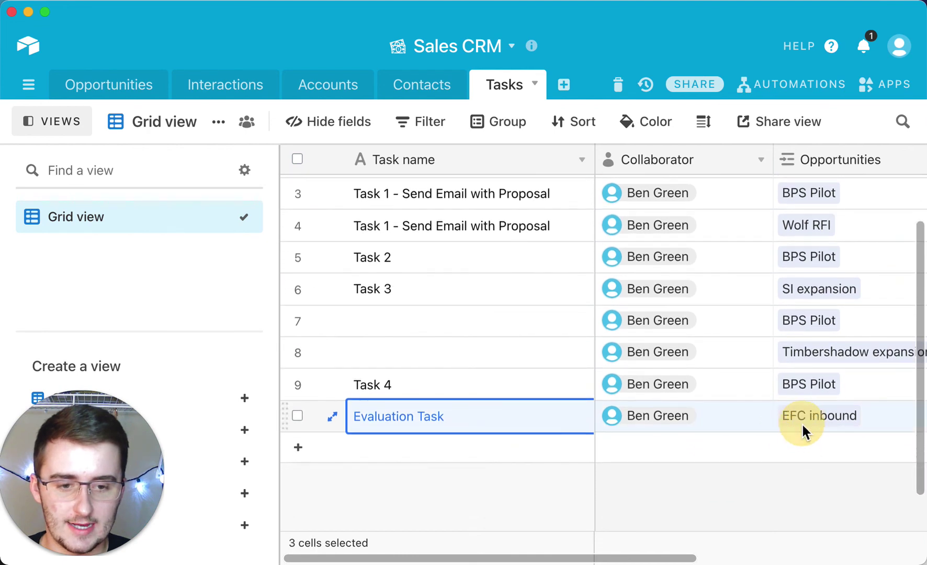
click(133, 89)
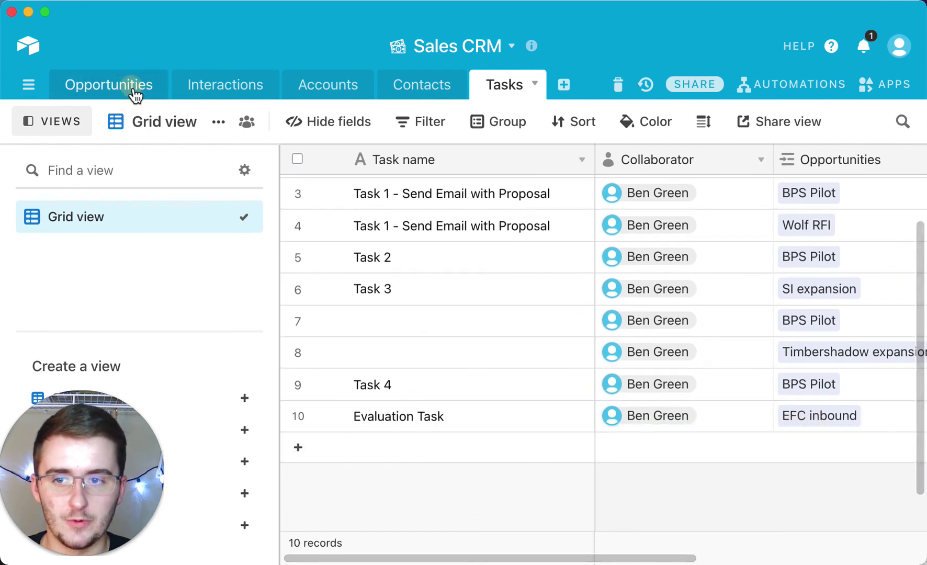
double_click(650, 238)
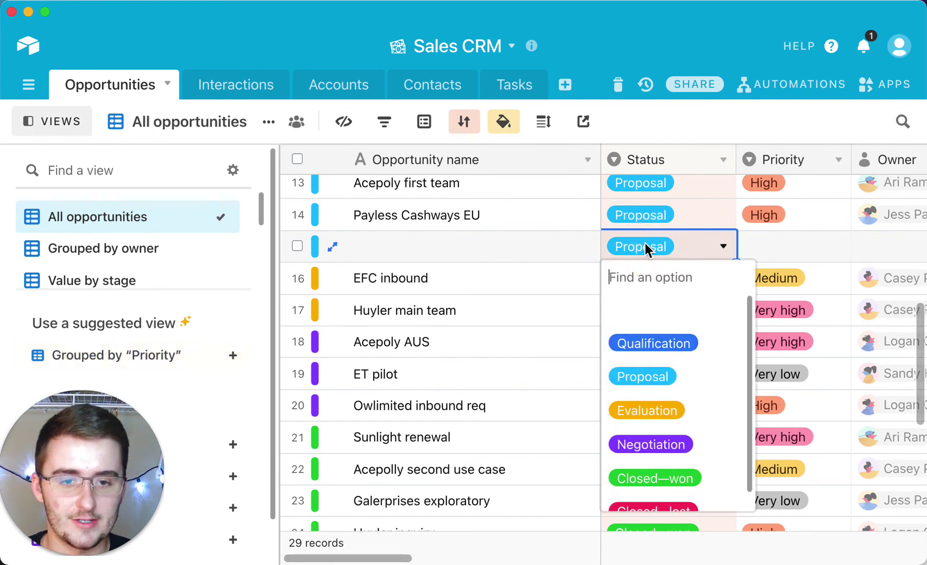
click(665, 410)
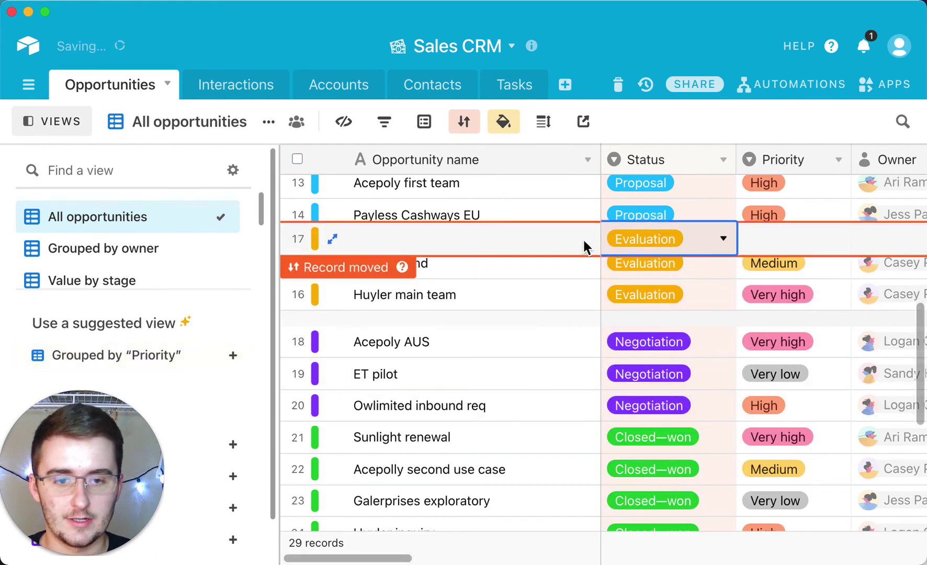
- Set Acepoly first team's Status to Evaluation and confirm the Tasks table now holds 11 records
click(640, 185)
scroll(637, 195, up, 2)
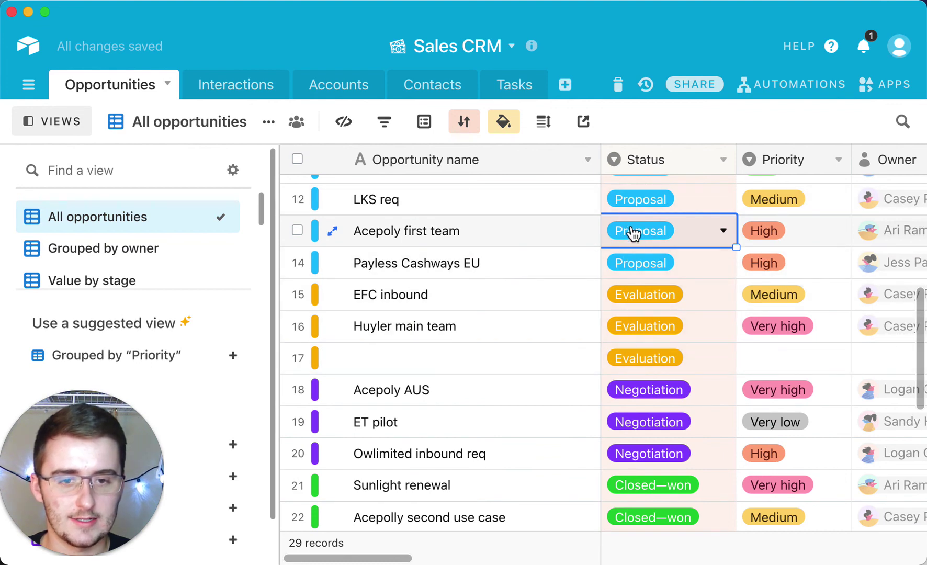
click(631, 230)
click(632, 398)
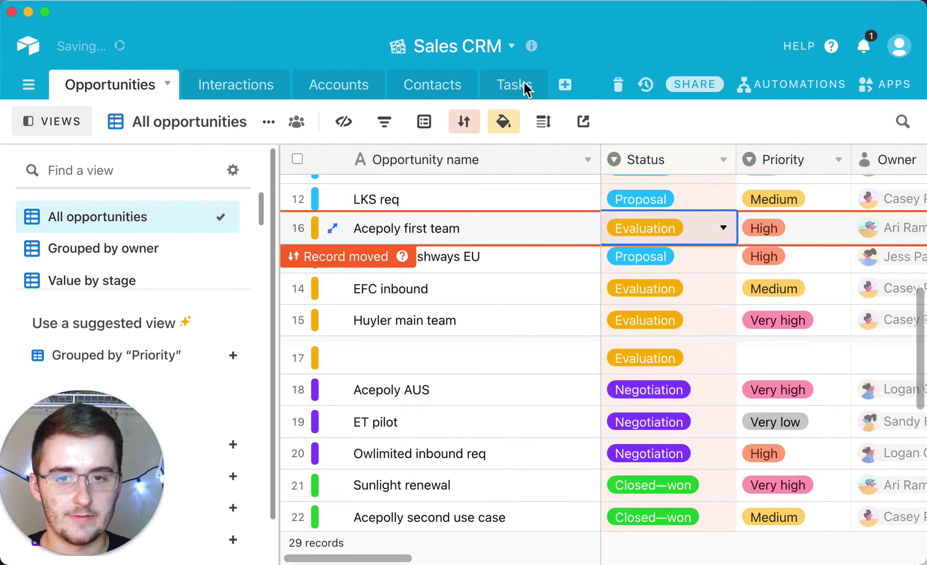
click(533, 84)
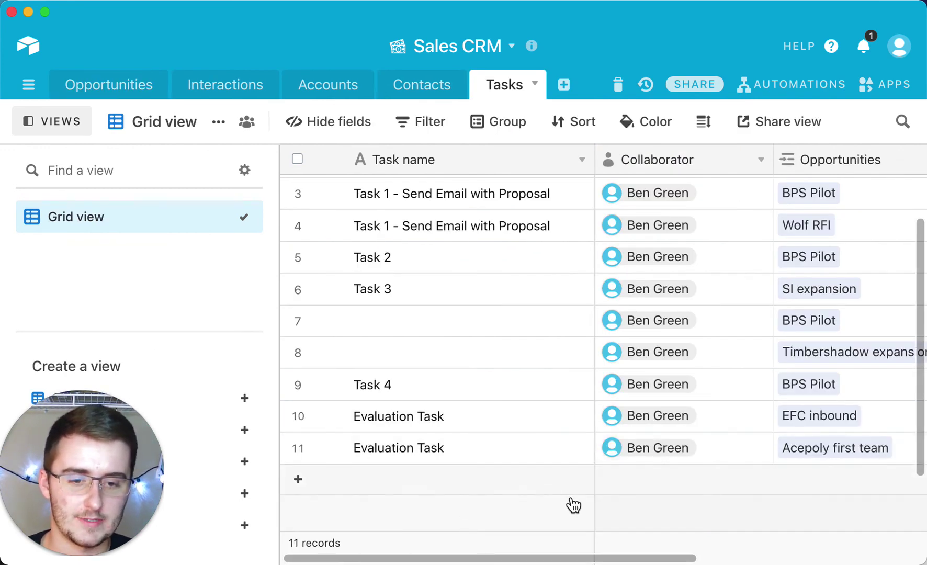
click(808, 454)
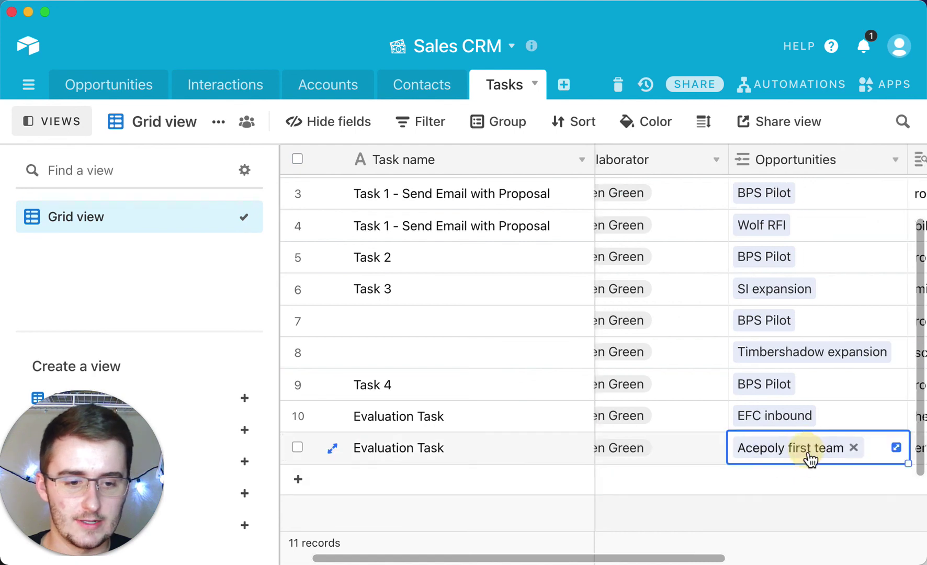
click(769, 459)
scroll(301, 333, down, 2)
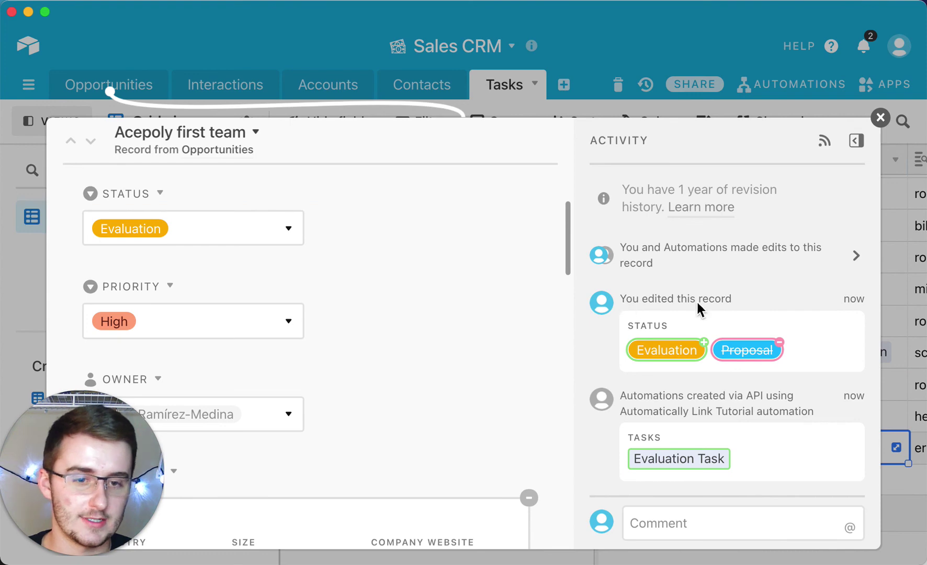
scroll(441, 282, up, 3)
click(441, 282)
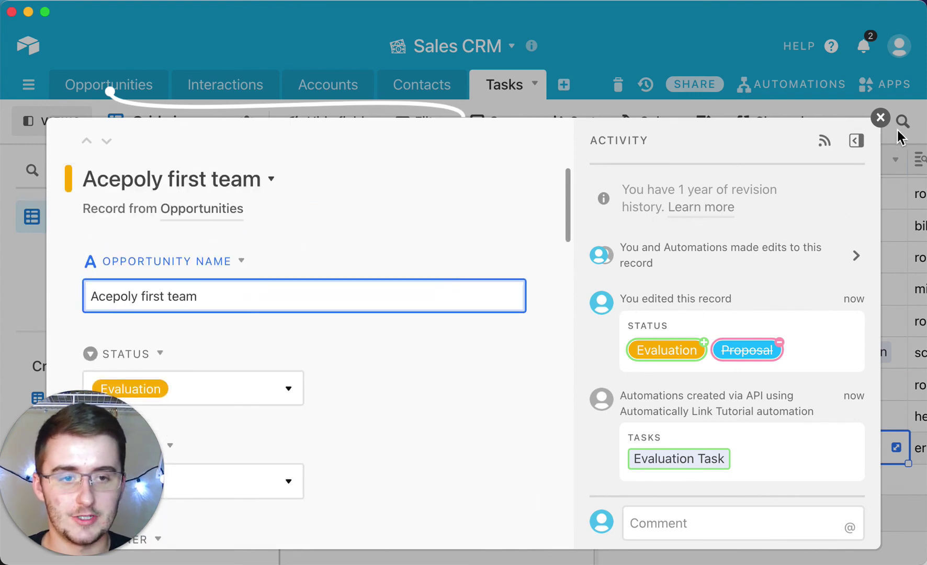
click(881, 117)
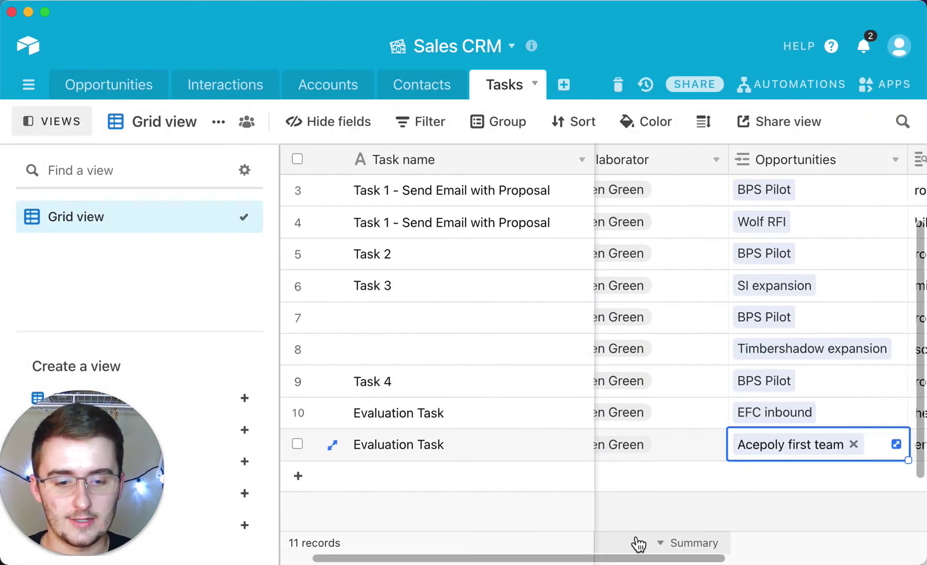
drag(631, 558, 558, 556)
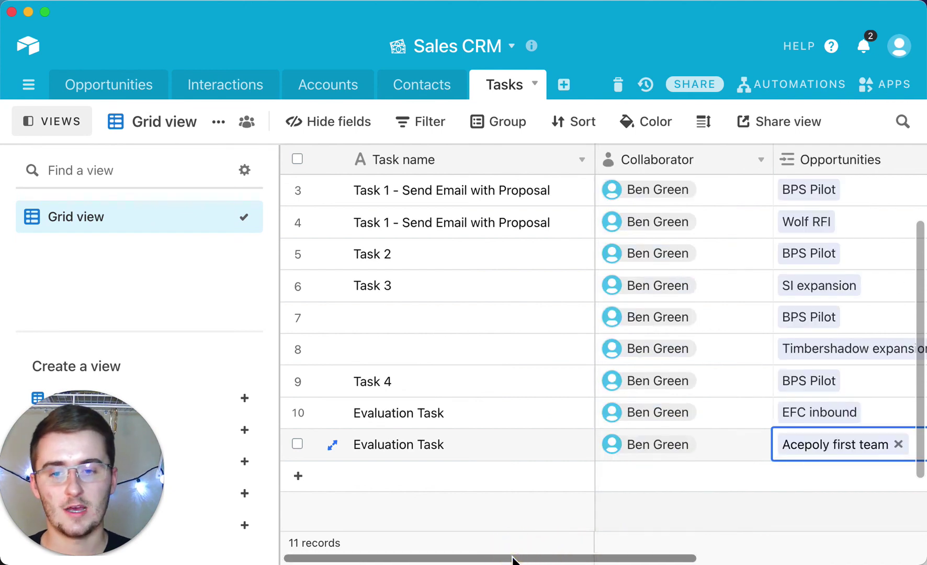